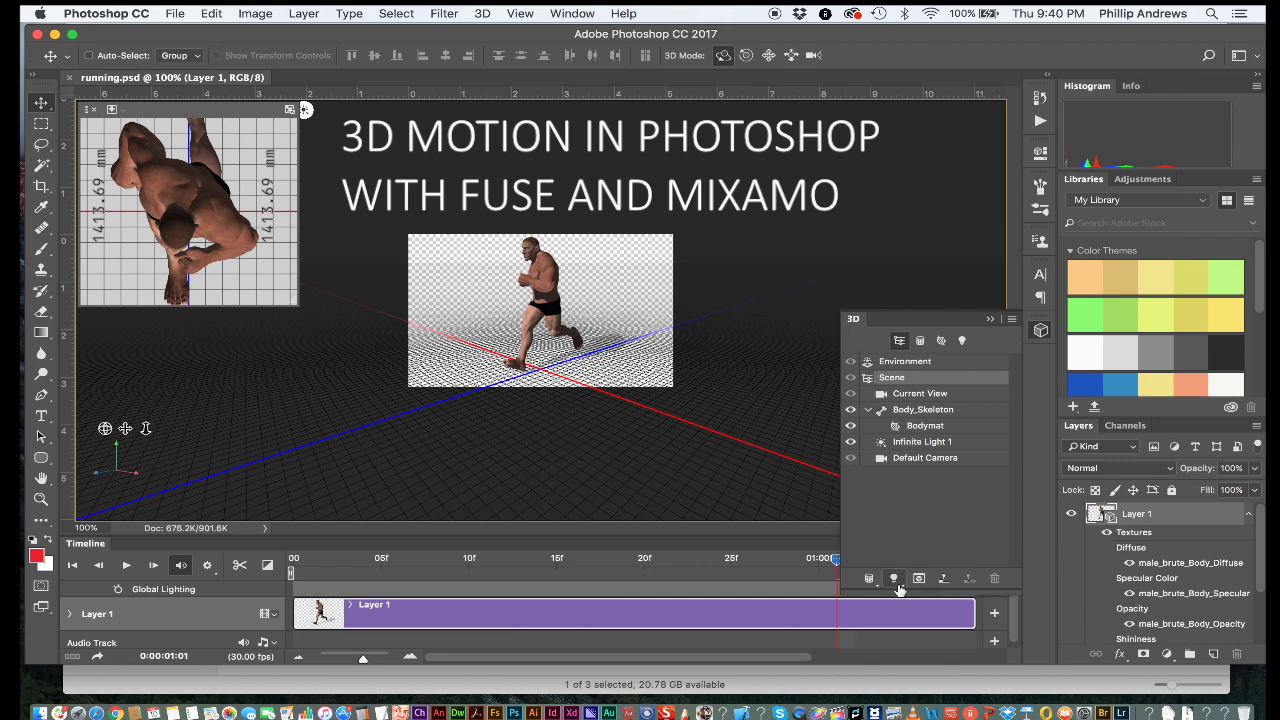
# Dismiss the new-light menu without adding a light, select Infinite Light 1, and filter to lights.
pyautogui.click(894, 580)
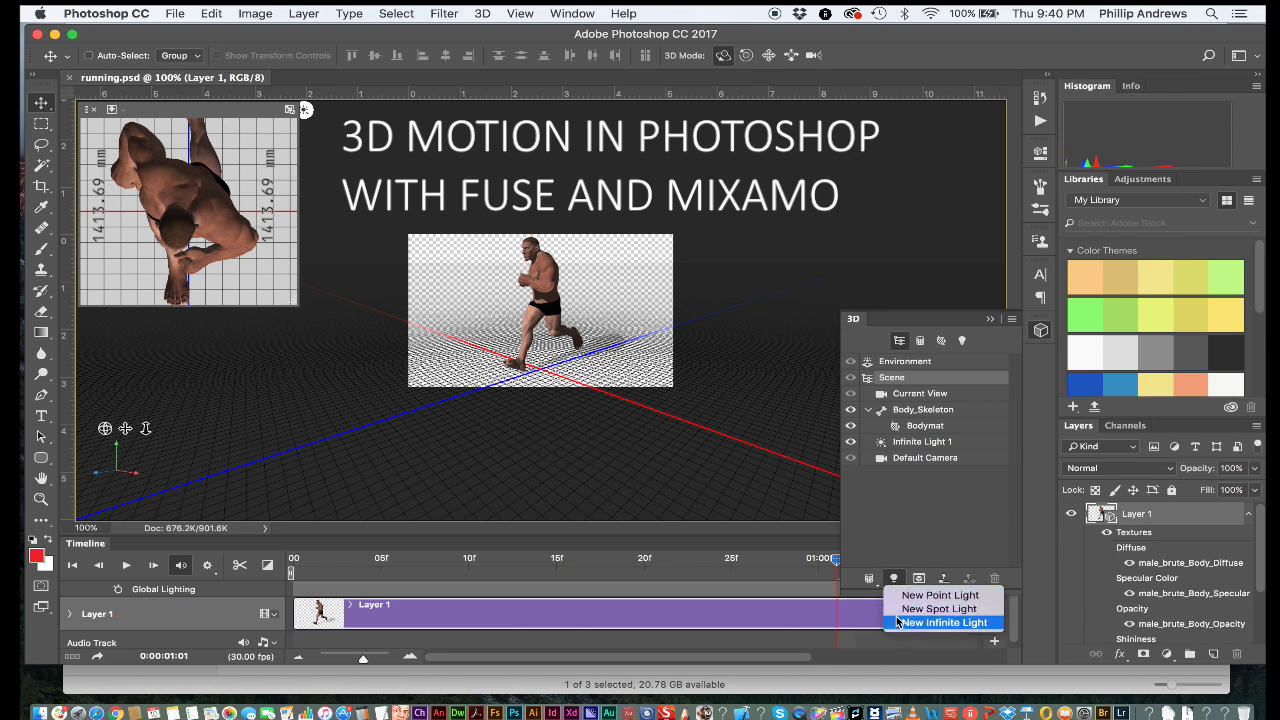
pyautogui.click(909, 449)
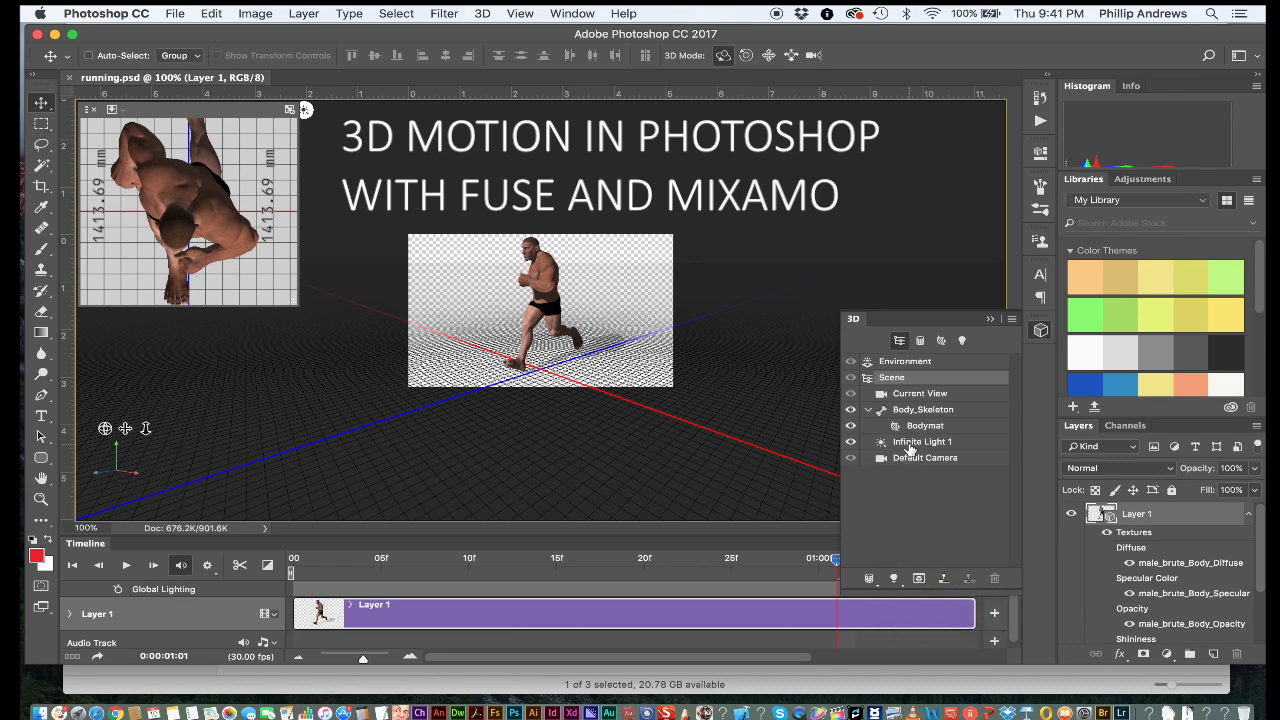
pyautogui.click(909, 444)
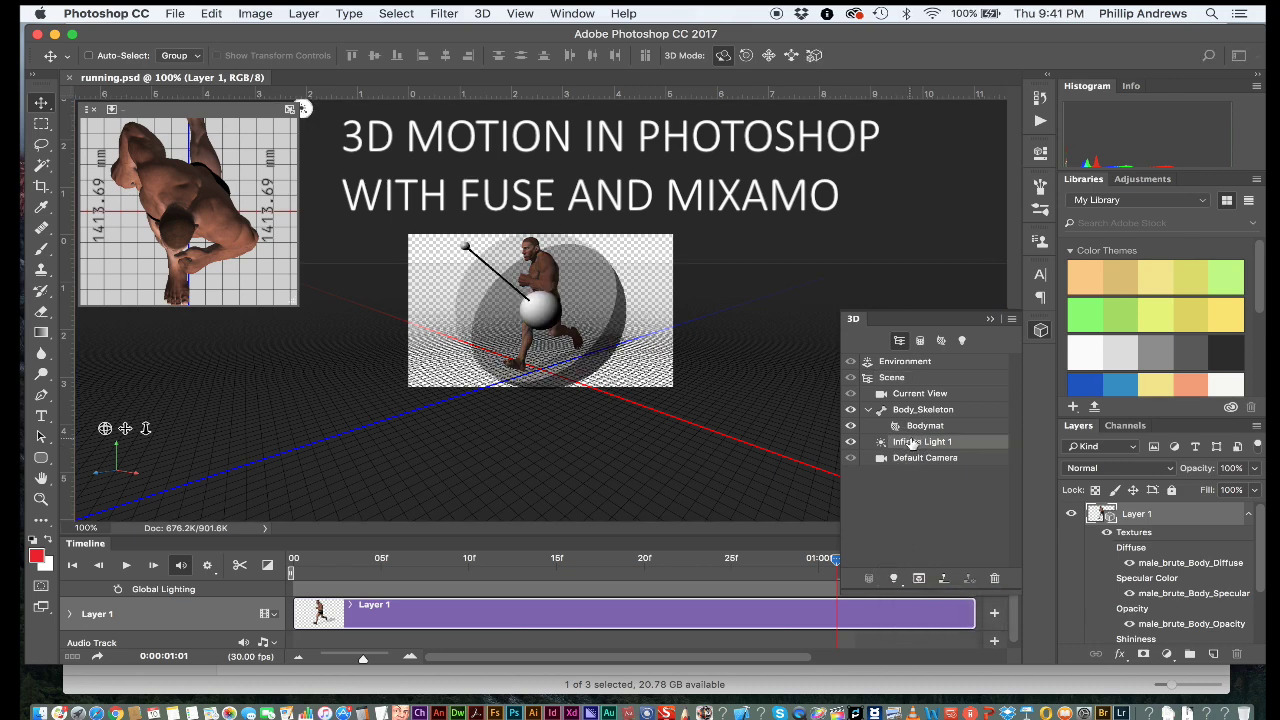
pyautogui.click(962, 340)
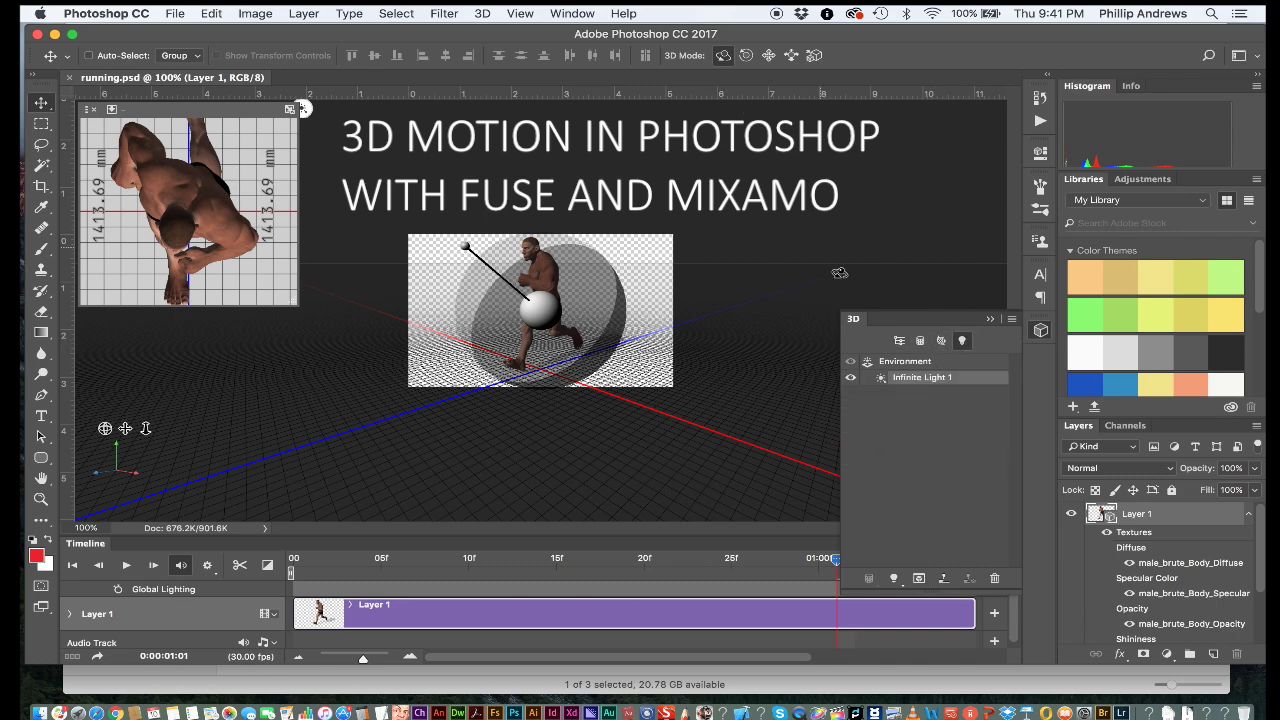
# Adjust the infinite light, zoom to 300%, show meshes and rotate the runner toward the viewer.
pyautogui.moveTo(465, 252)
pyautogui.mouseDown()
pyautogui.moveTo(452, 270)
pyautogui.moveTo(461, 248)
pyautogui.mouseUp()
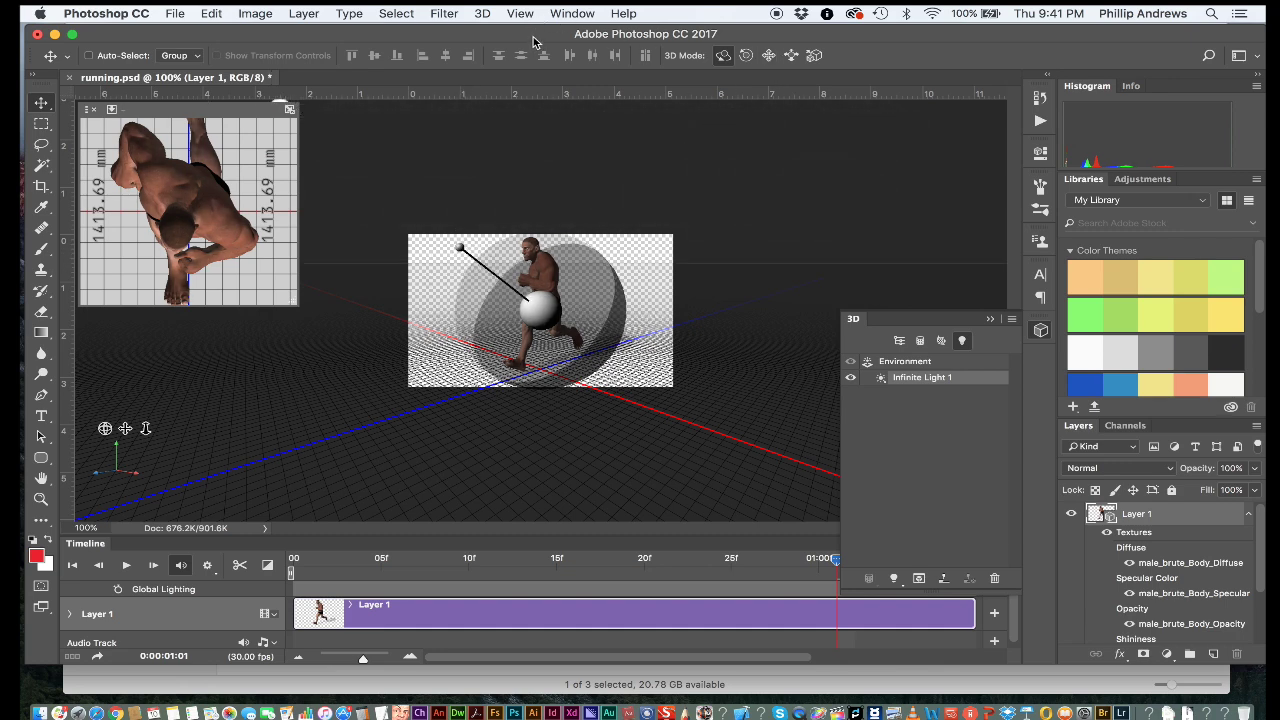
pyautogui.press('super+equal')
pyautogui.press('super+equal')
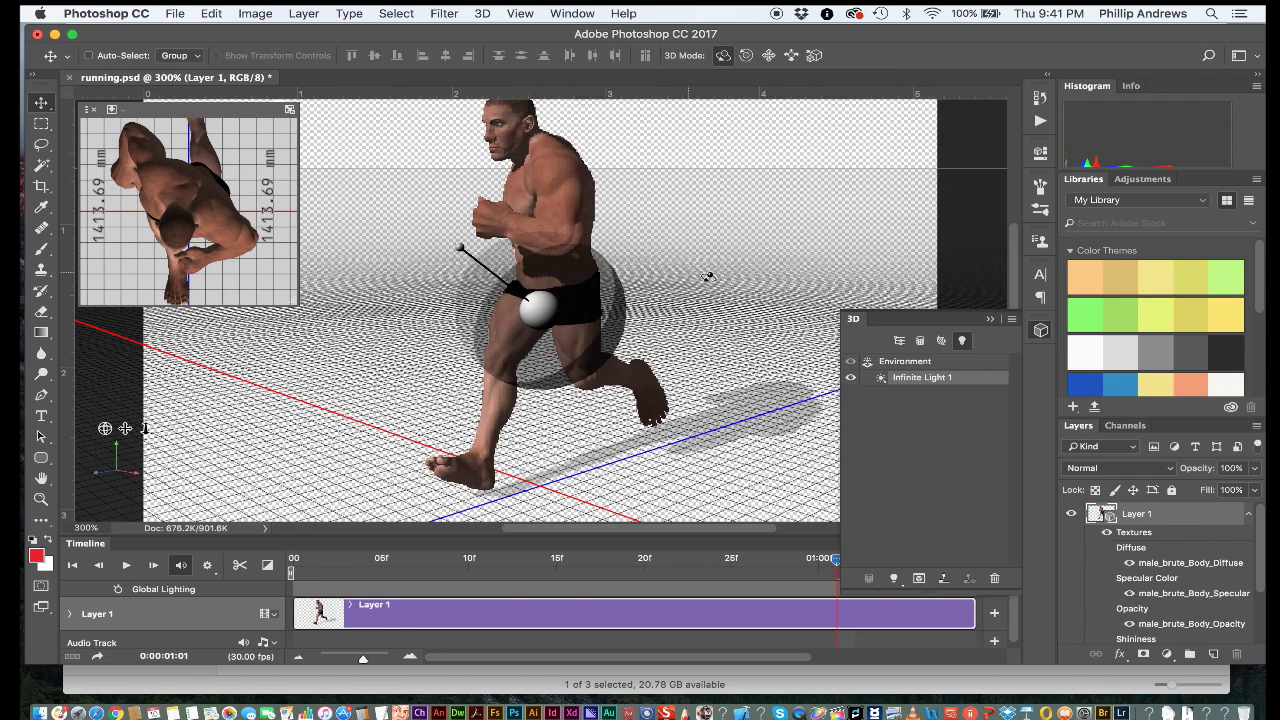
pyautogui.click(920, 342)
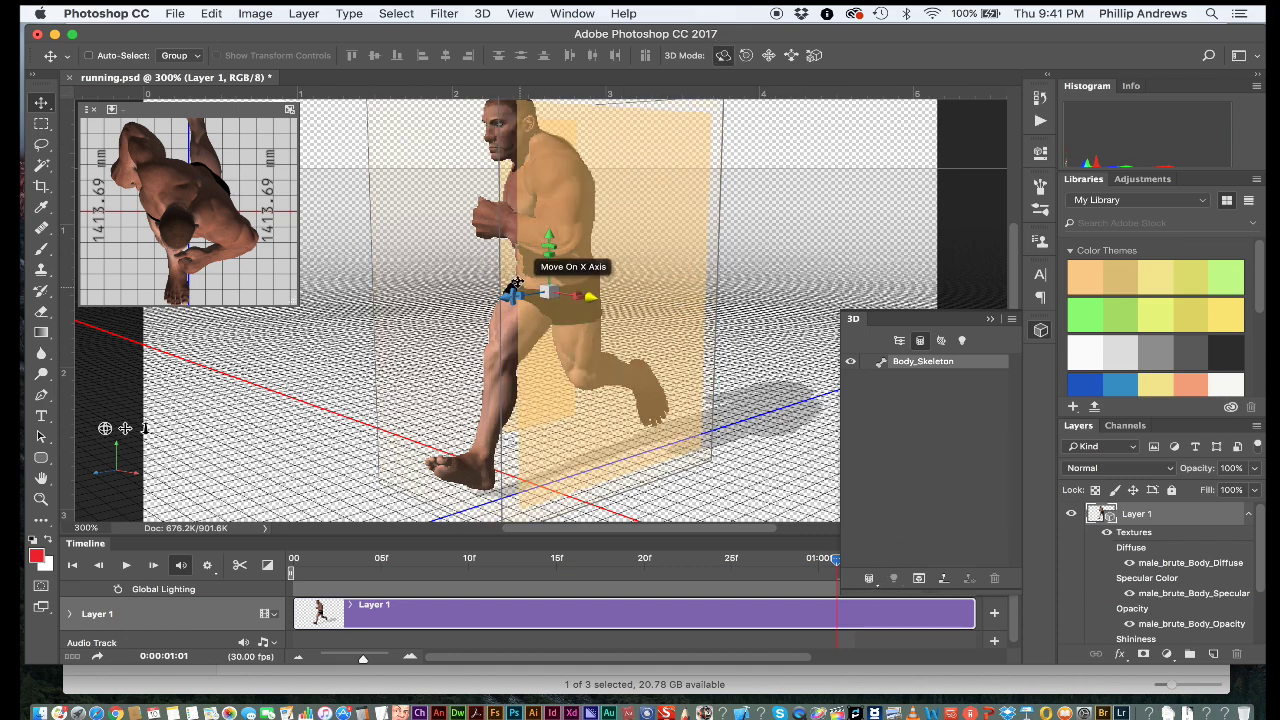
pyautogui.moveTo(620, 130); pyautogui.dragTo(391, 214)
# Play the runner's one-second run cycle on the 3D timeline.
pyautogui.click(127, 567)
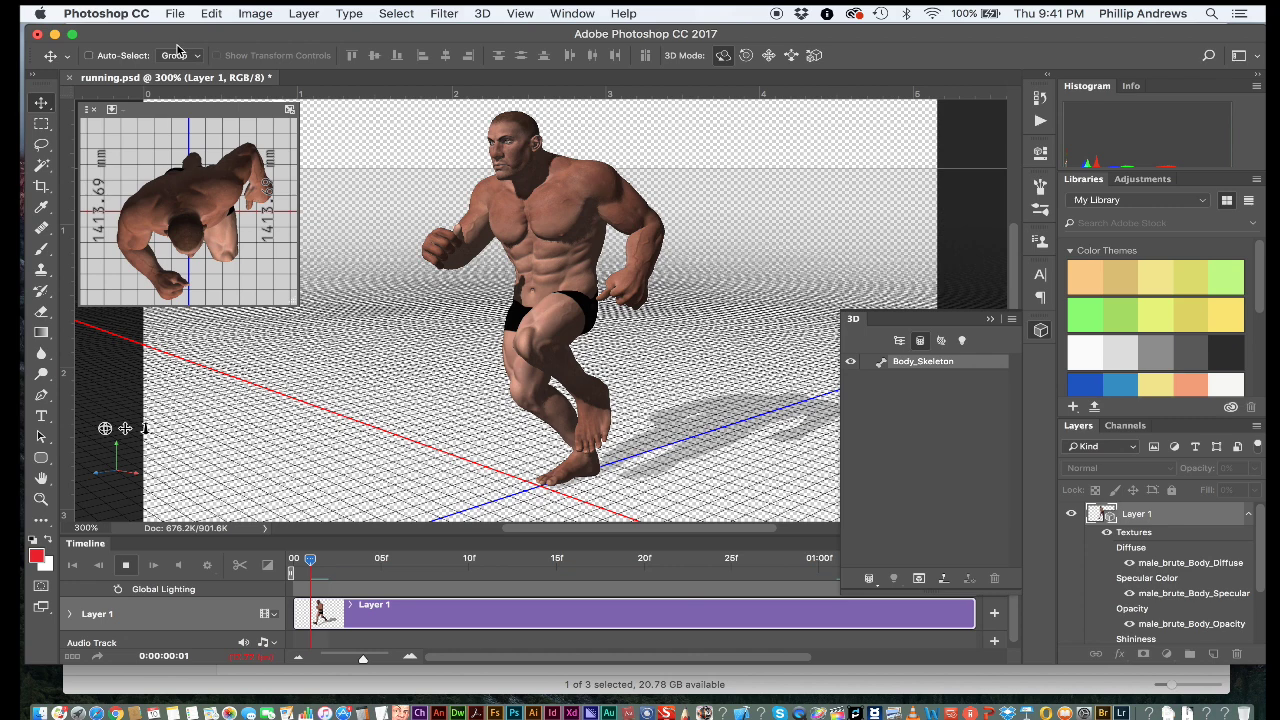
# Save running.psd with File > Save, then close it with Don't Save.
pyautogui.click(175, 13)
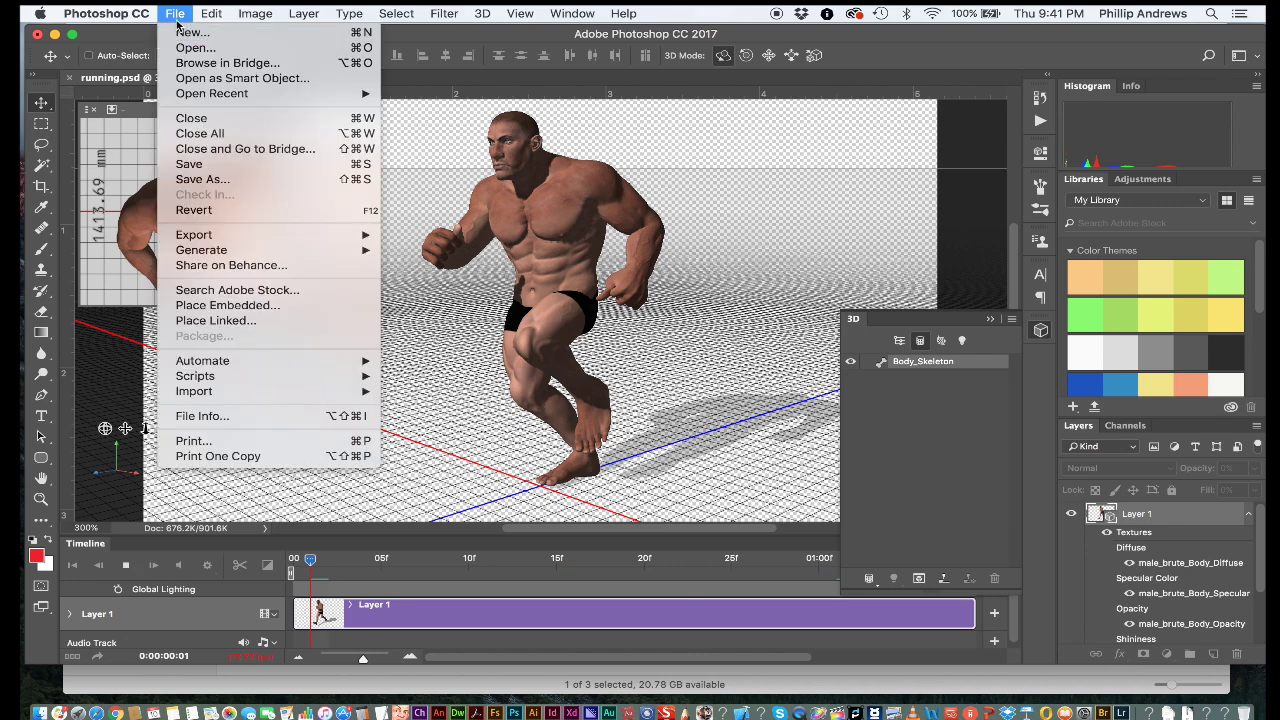
pyautogui.click(212, 165)
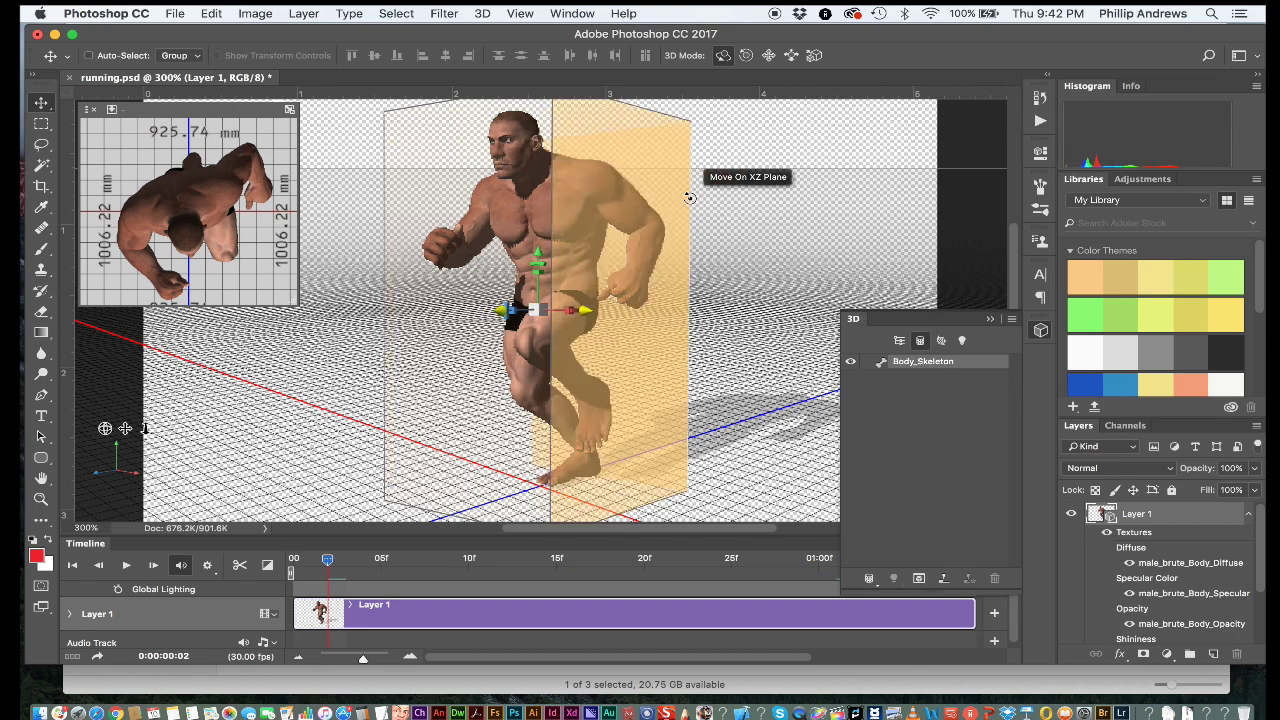
pyautogui.click(37, 34)
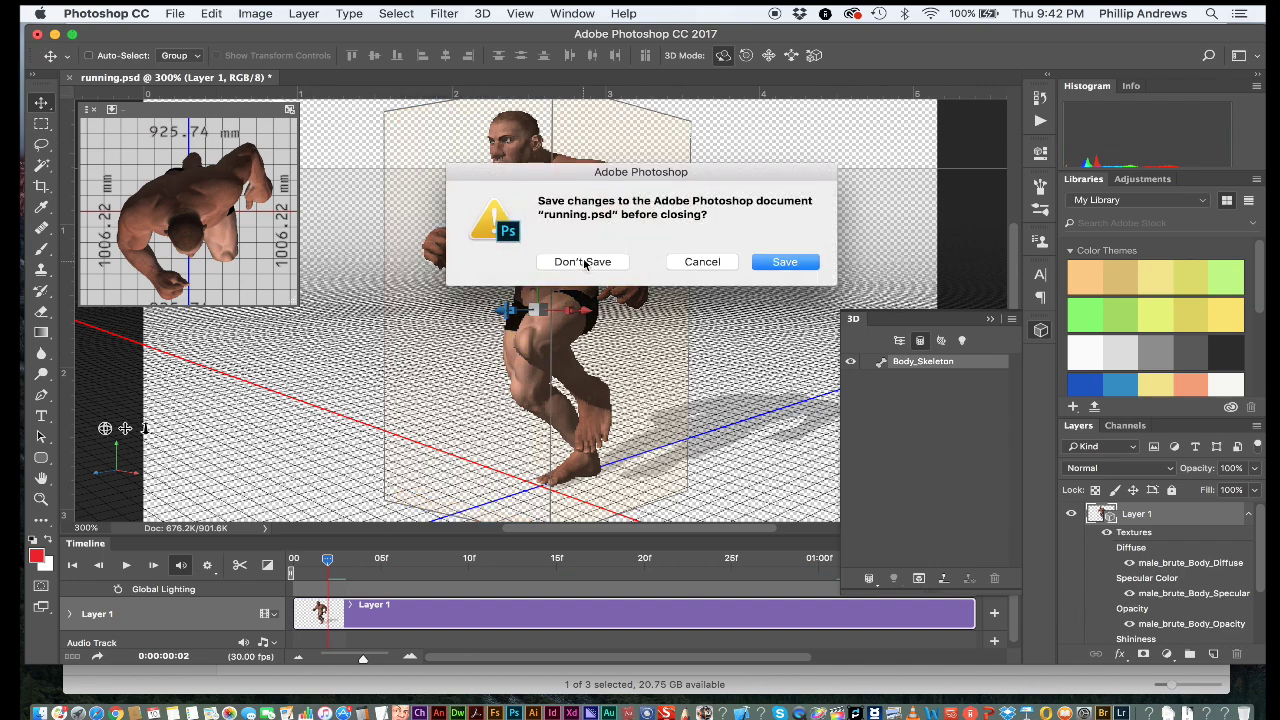
pyautogui.click(587, 262)
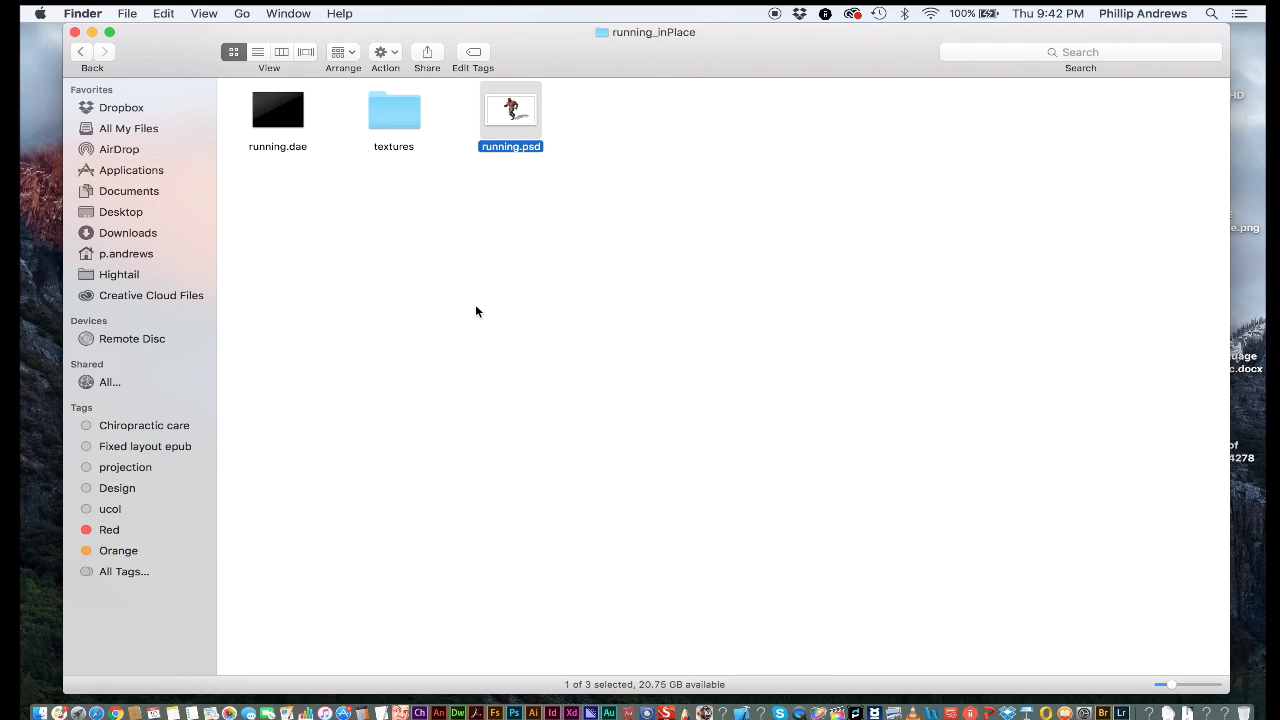
# Close the running_inPlace Finder window and launch Adobe Fuse CC from the Dock.
pyautogui.click(74, 33)
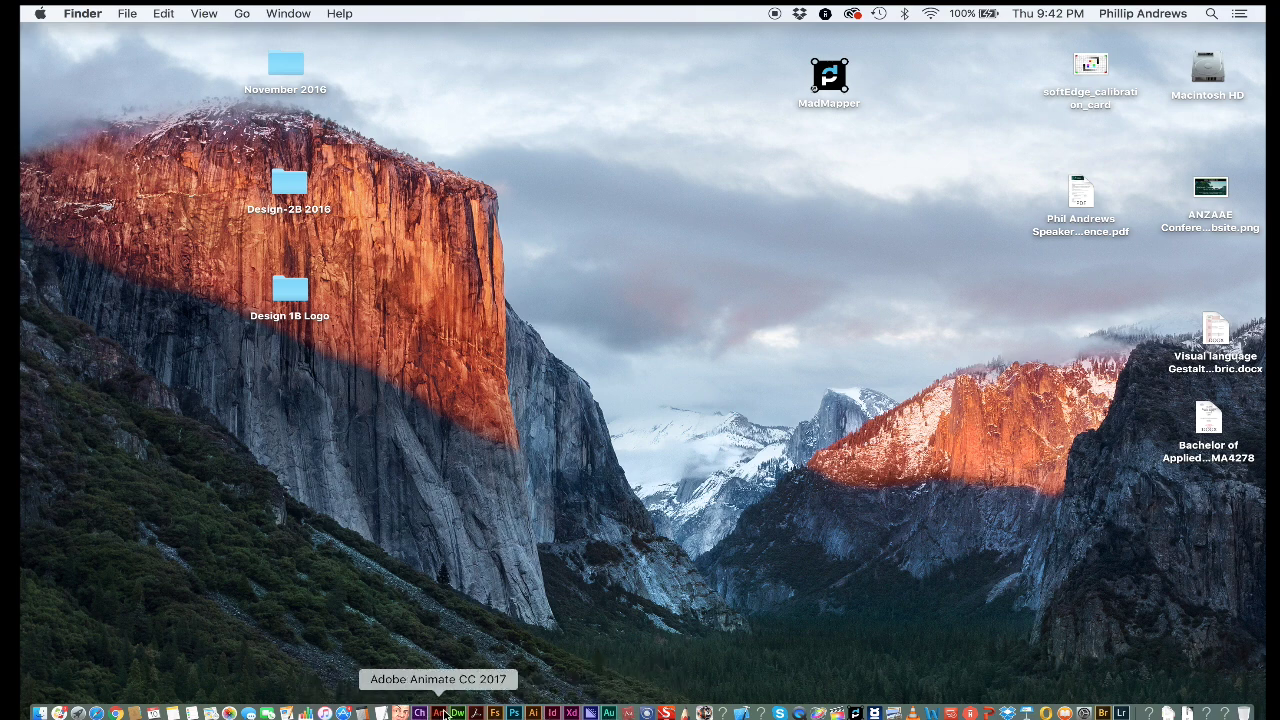
pyautogui.click(496, 715)
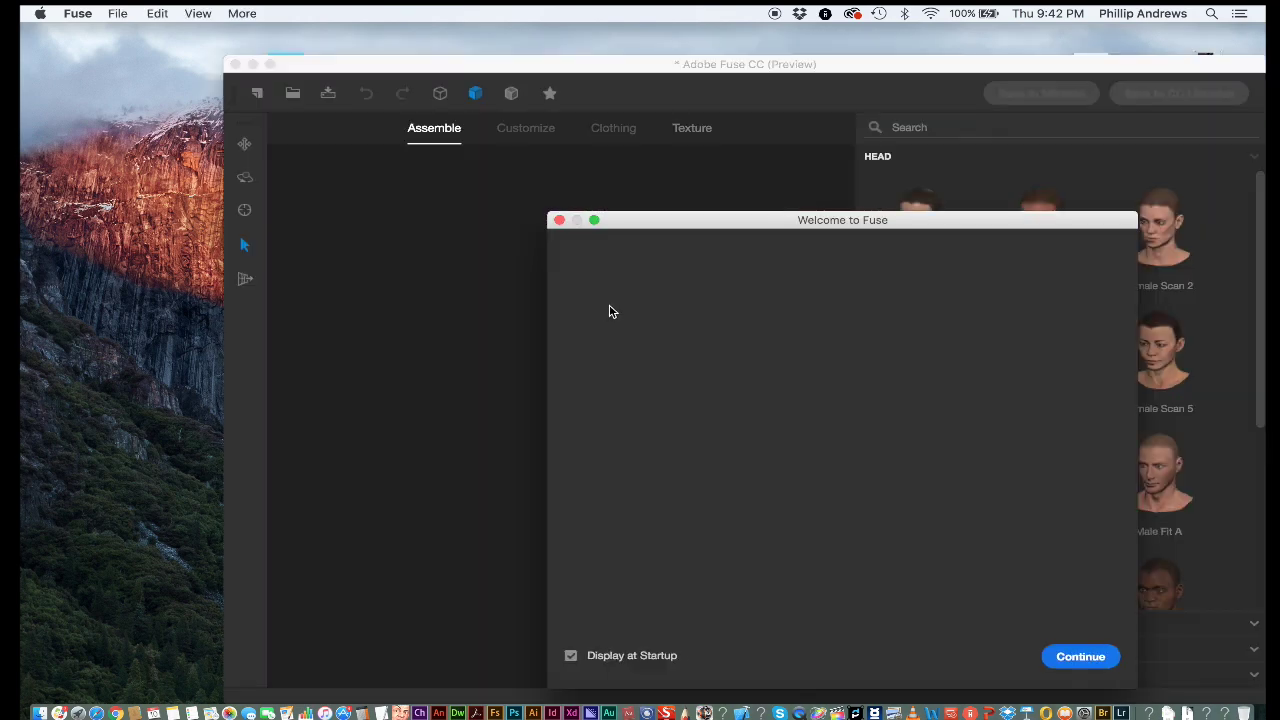
# Dismiss the Fuse welcome screen and browse the head thumbnails for the Female Fit A head.
pyautogui.click(1080, 656)
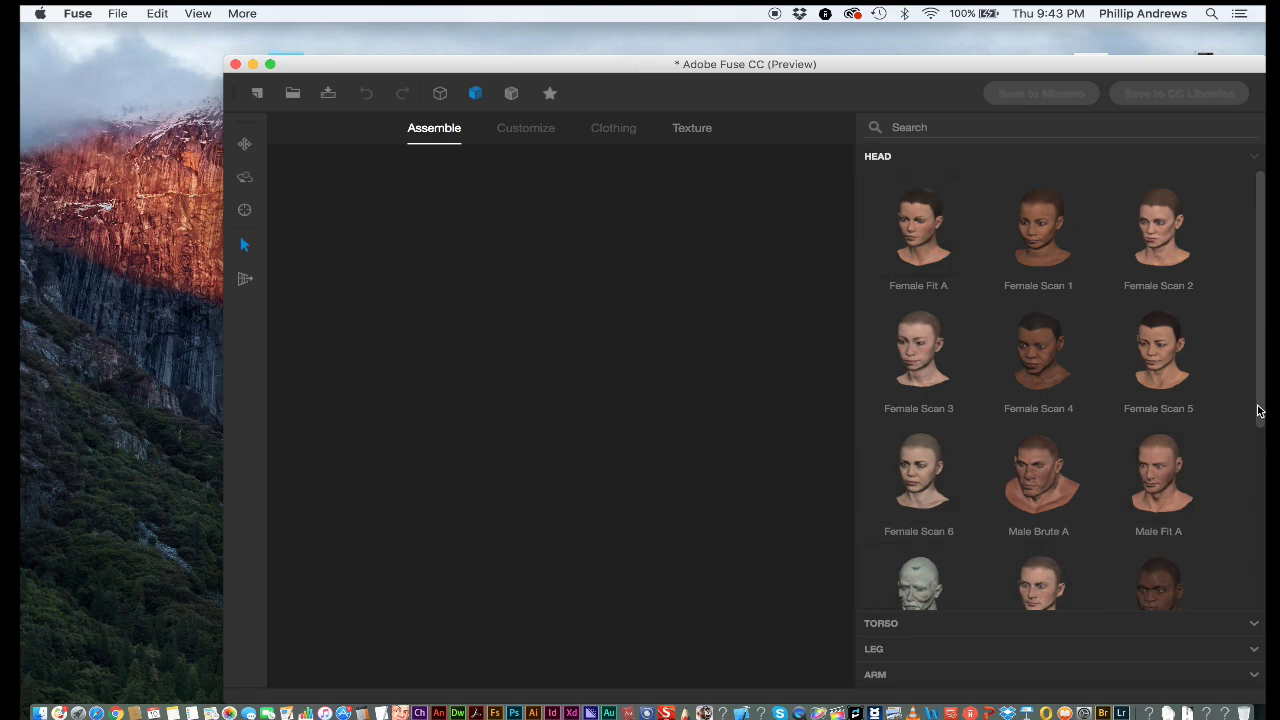
pyautogui.moveTo(1260, 409); pyautogui.dragTo(1203, 643)
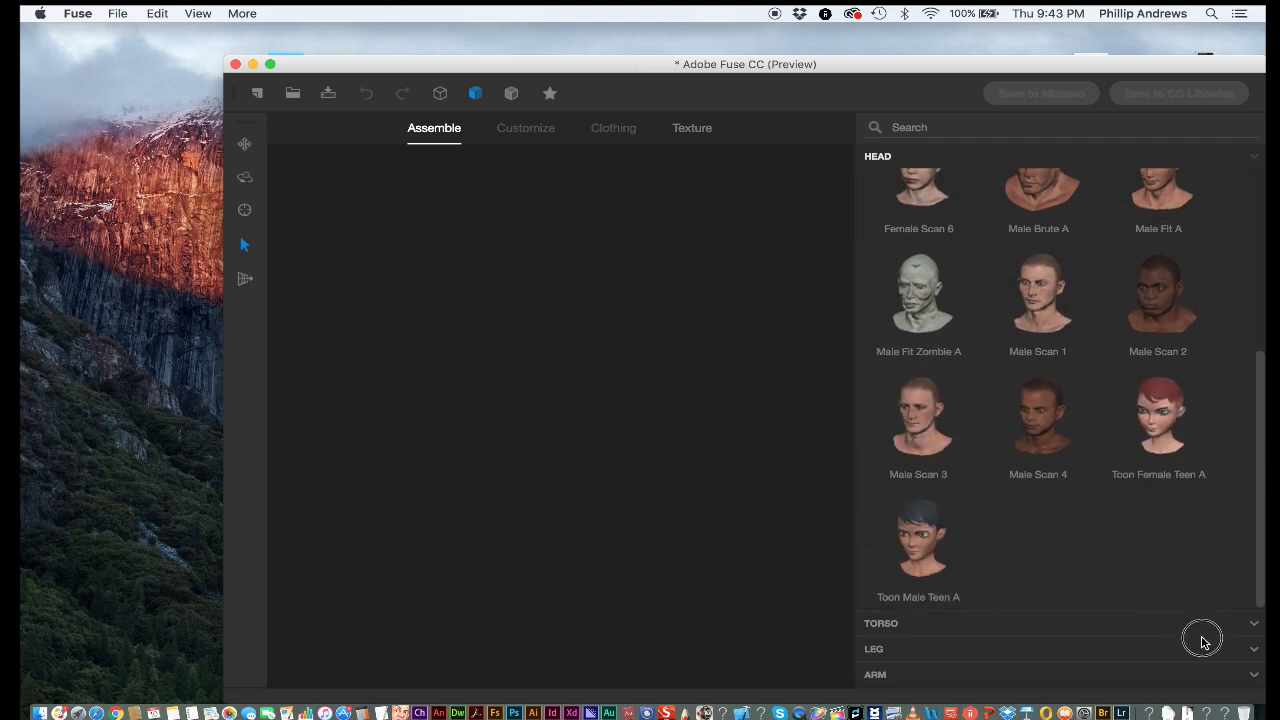
pyautogui.scroll(5, 1229, 434)
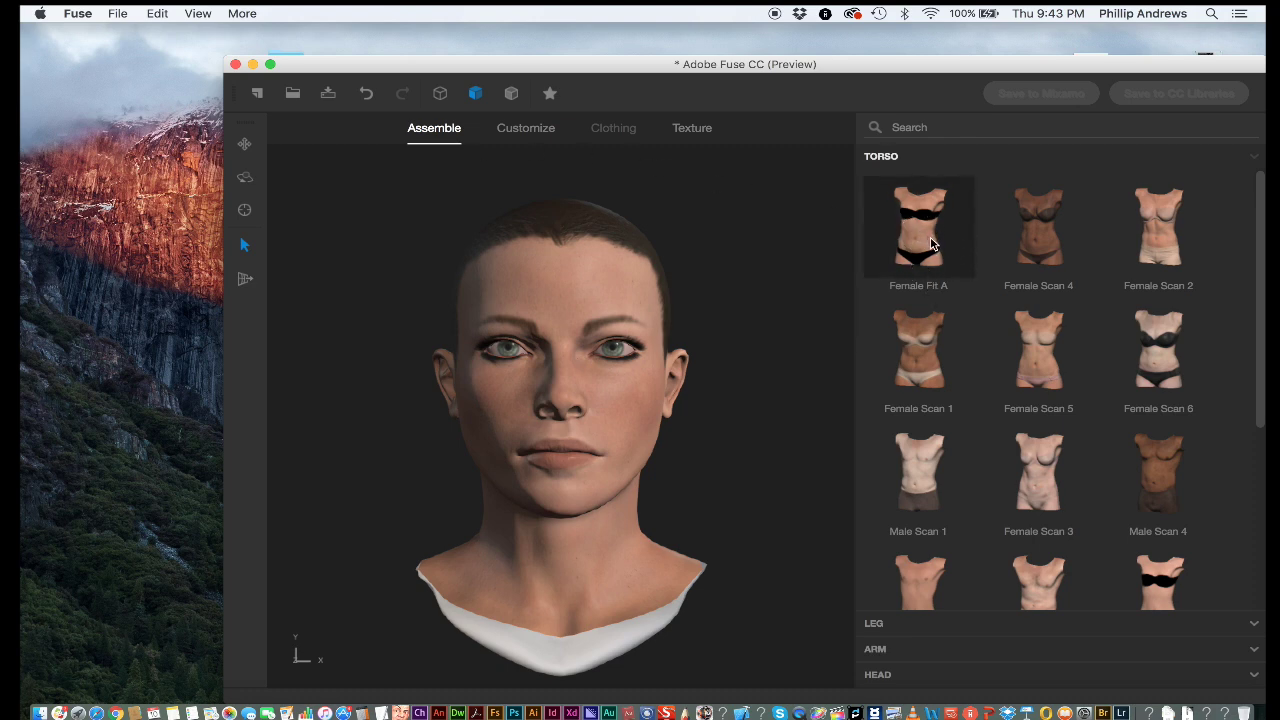
# Add the Female Fit A torso and Female Fit A arms, then switch to Customize.
pyautogui.click(929, 244)
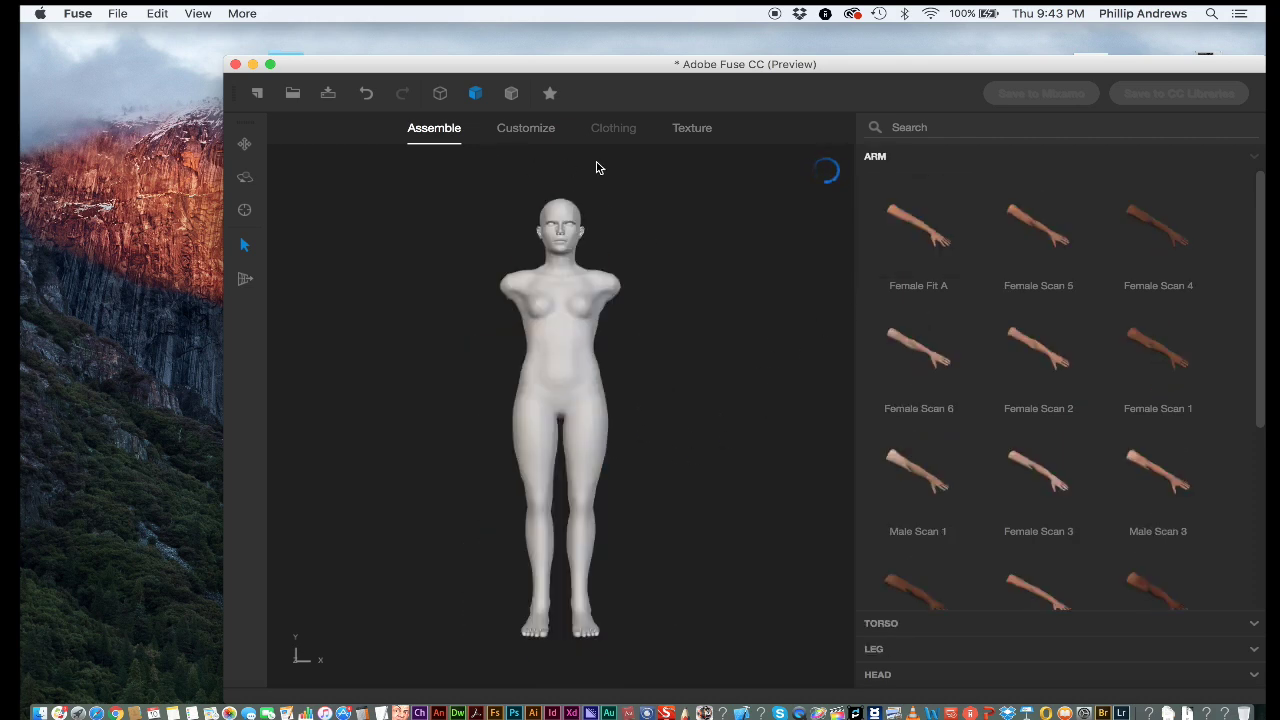
pyautogui.click(904, 229)
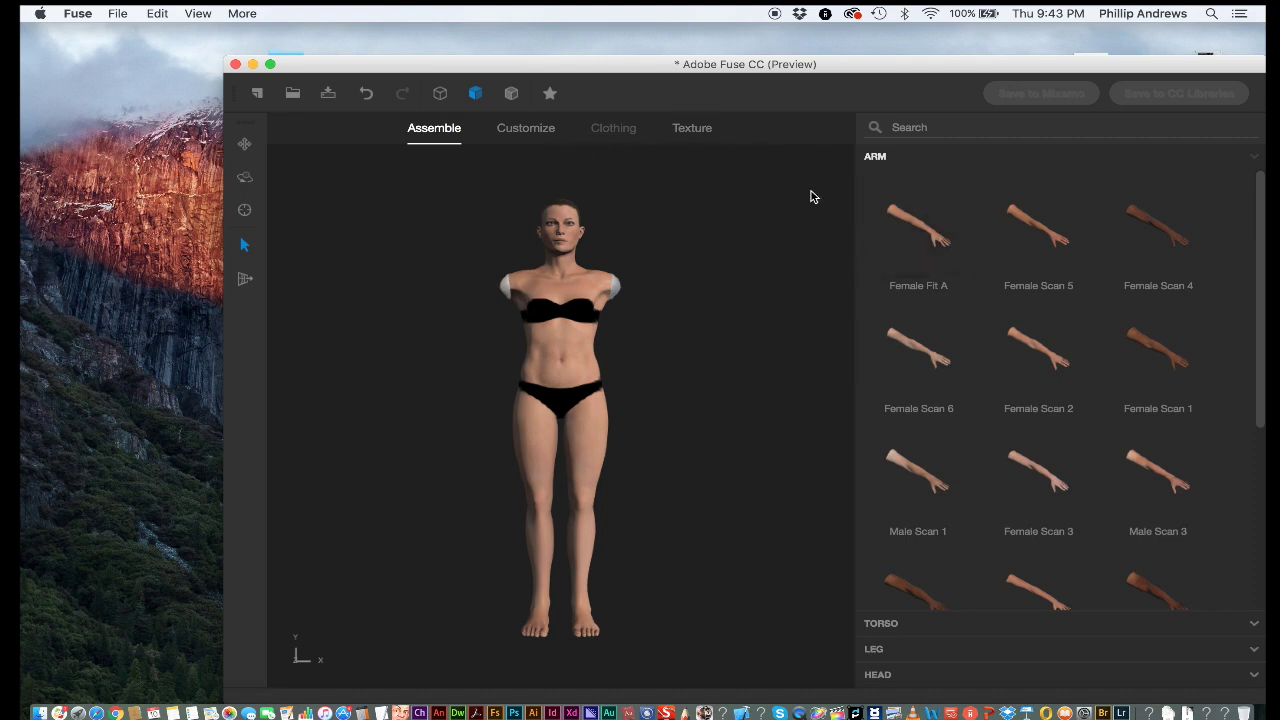
pyautogui.click(942, 276)
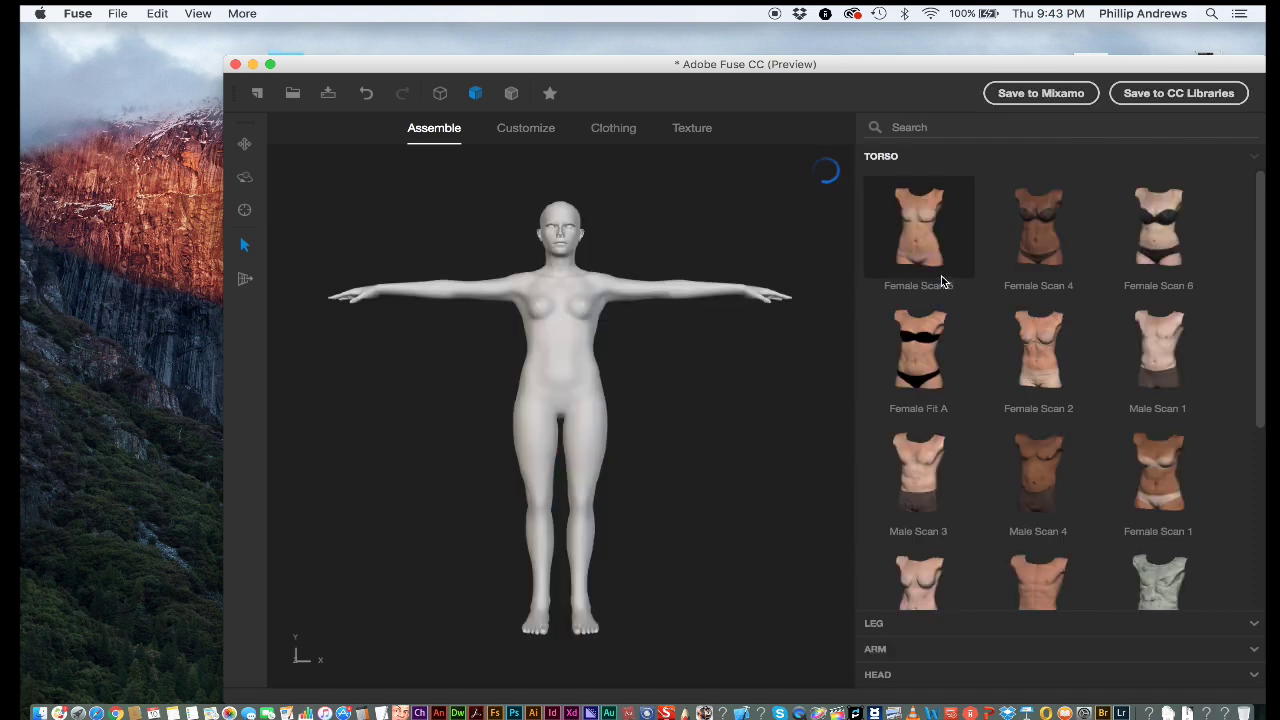
pyautogui.click(534, 134)
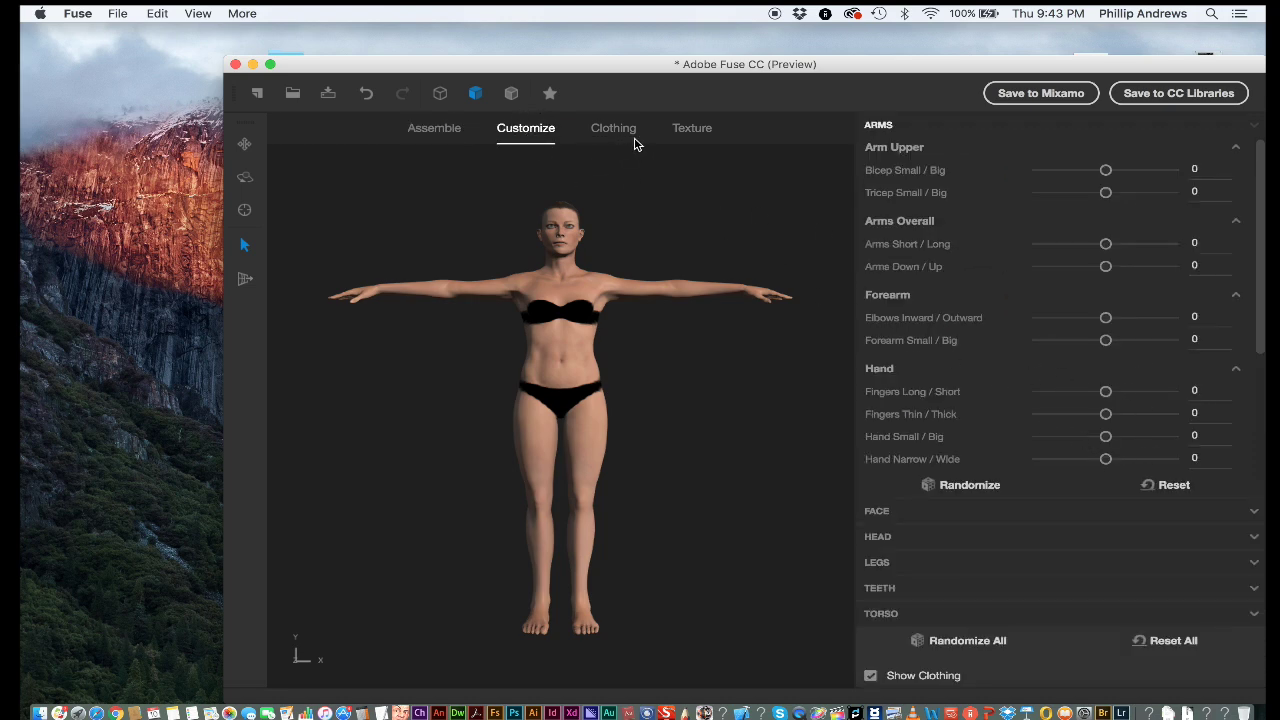
# Look through the Clothing and Texture sections, then return to Assemble's torso choices.
pyautogui.click(615, 130)
pyautogui.click(695, 134)
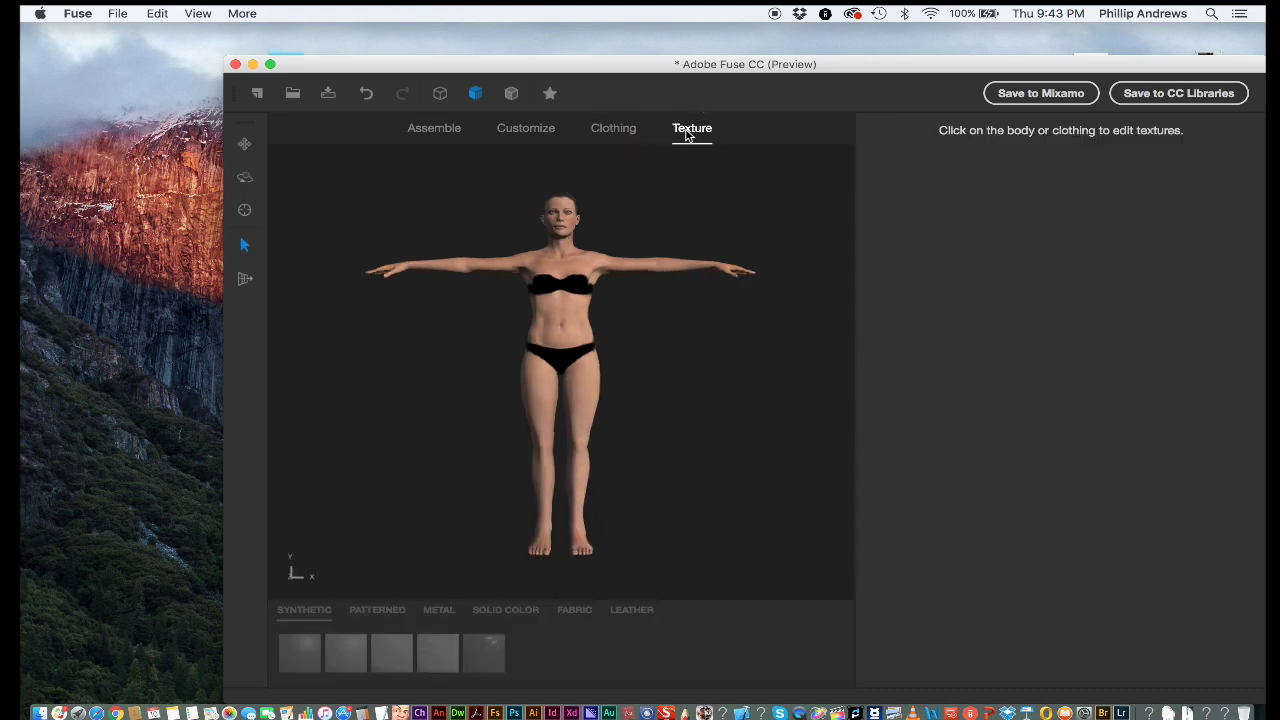
pyautogui.click(607, 133)
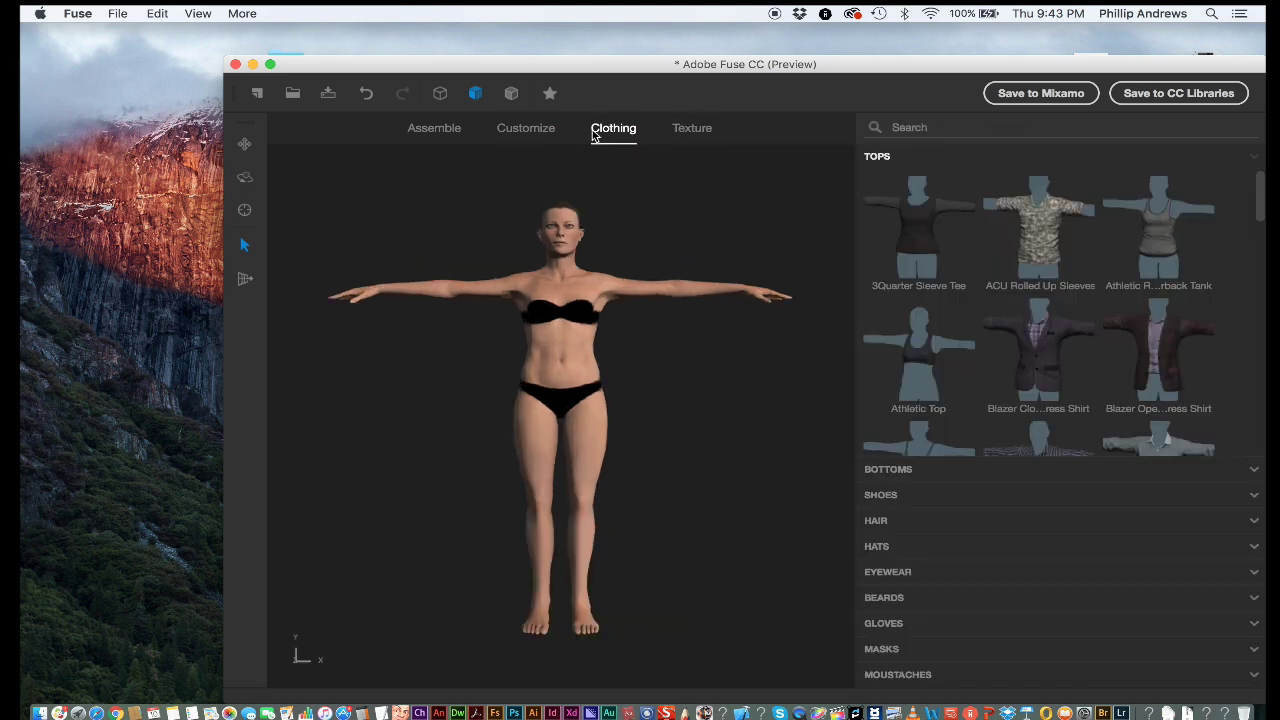
pyautogui.click(437, 133)
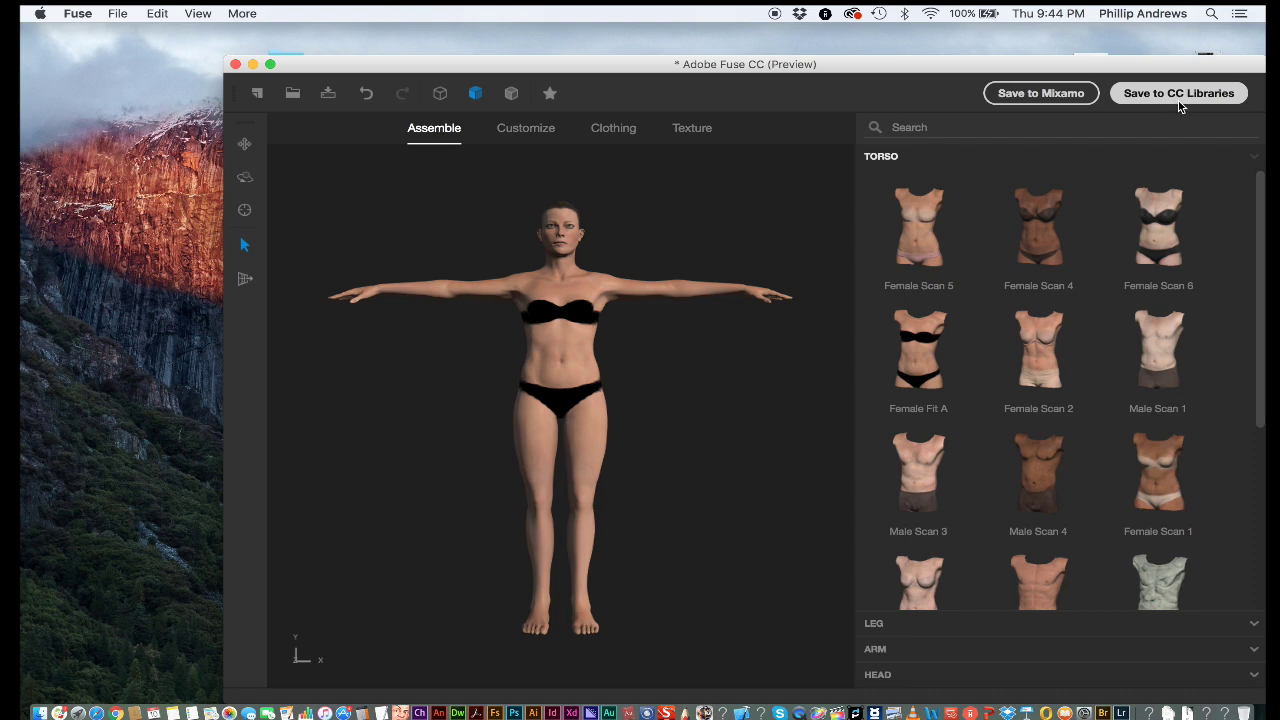
# Upload the character to Mixamo as FuseModel-run and wait for the Auto-Rigger review.
pyautogui.click(1040, 96)
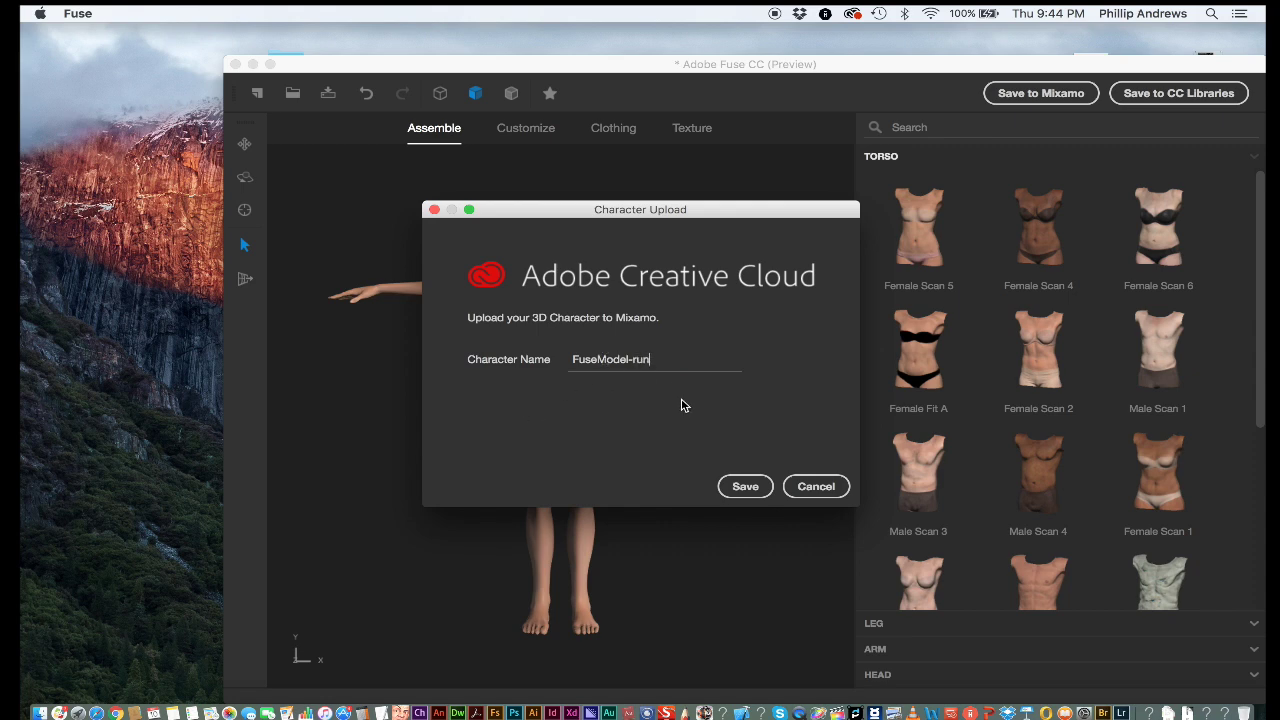
pyautogui.click(747, 486)
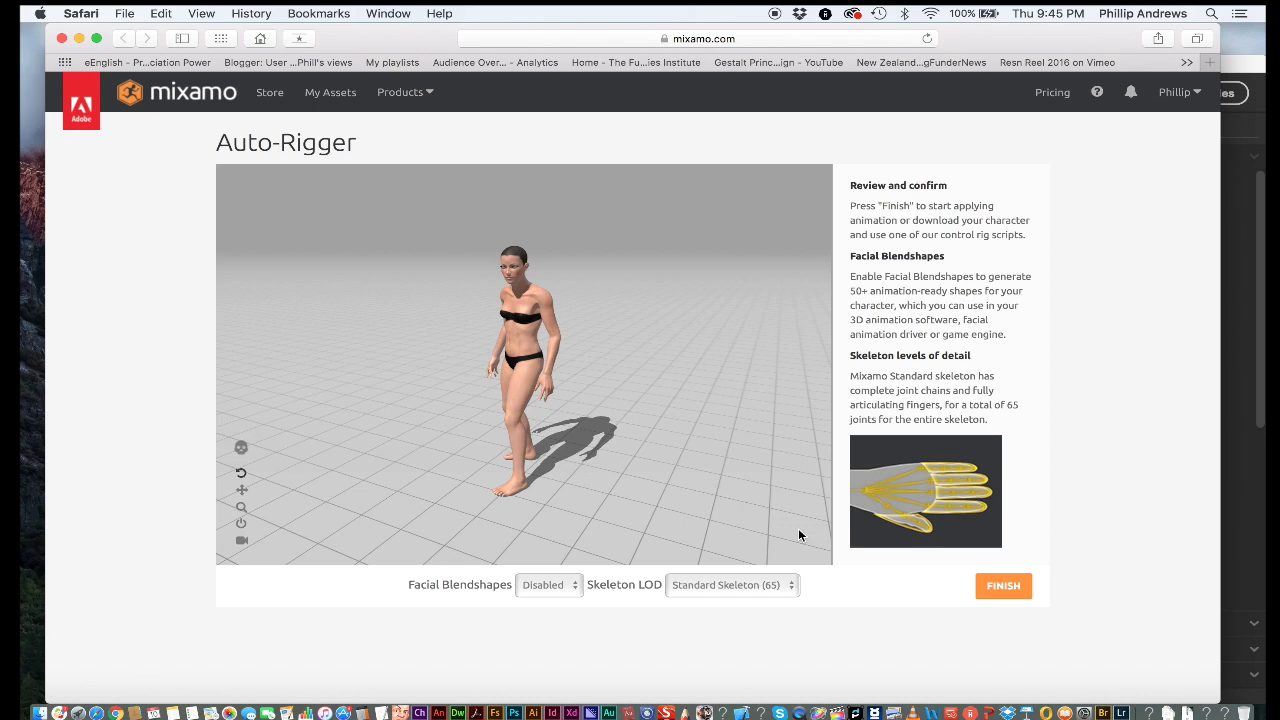
# Finish auto-rigging and open Mixamo's animation browser for the FuseModelRun character.
pyautogui.click(1009, 590)
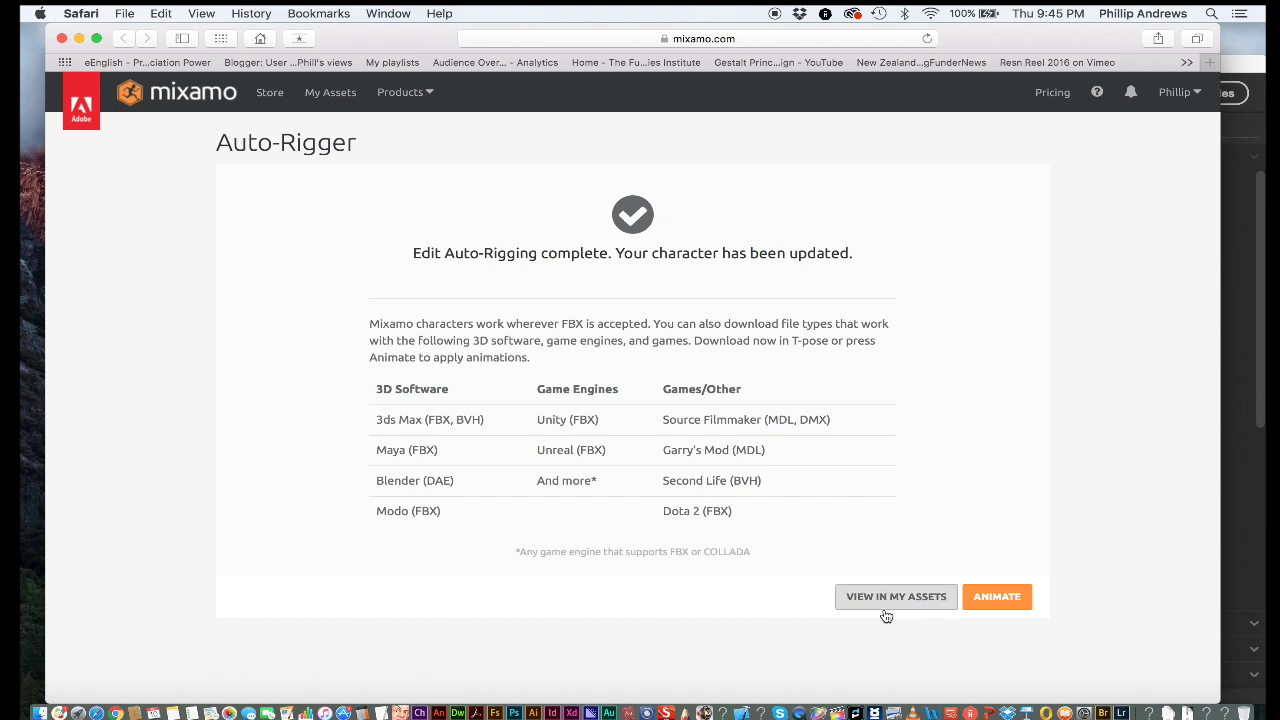
pyautogui.click(1000, 597)
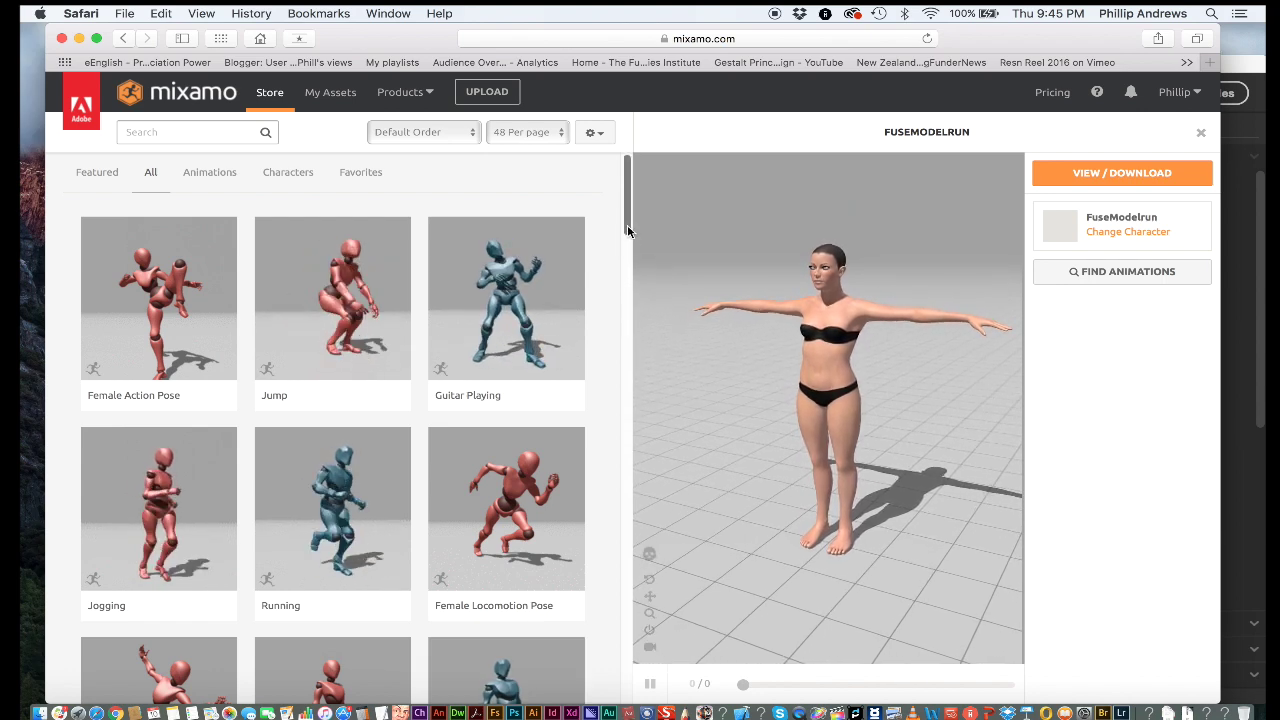
# Scroll the animation grid and apply Swagger Walk to the FuseModelrun character.
pyautogui.moveTo(627, 230); pyautogui.dragTo(597, 391)
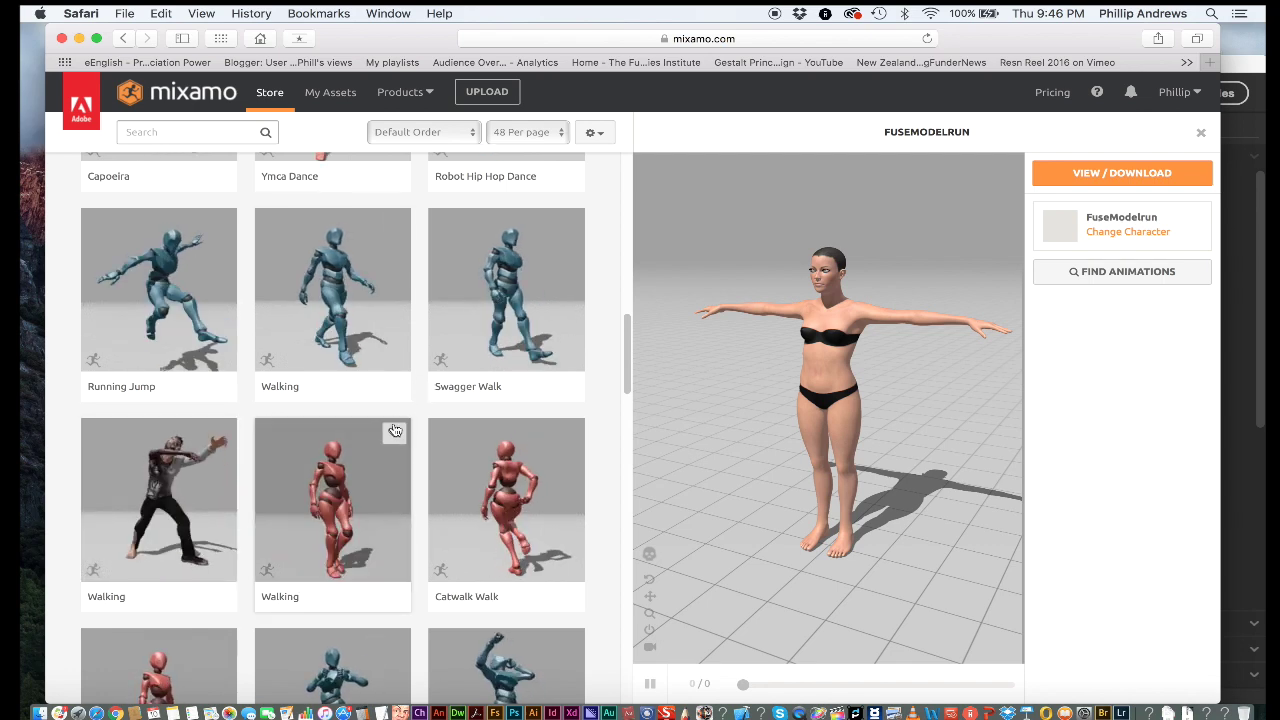
pyautogui.click(508, 286)
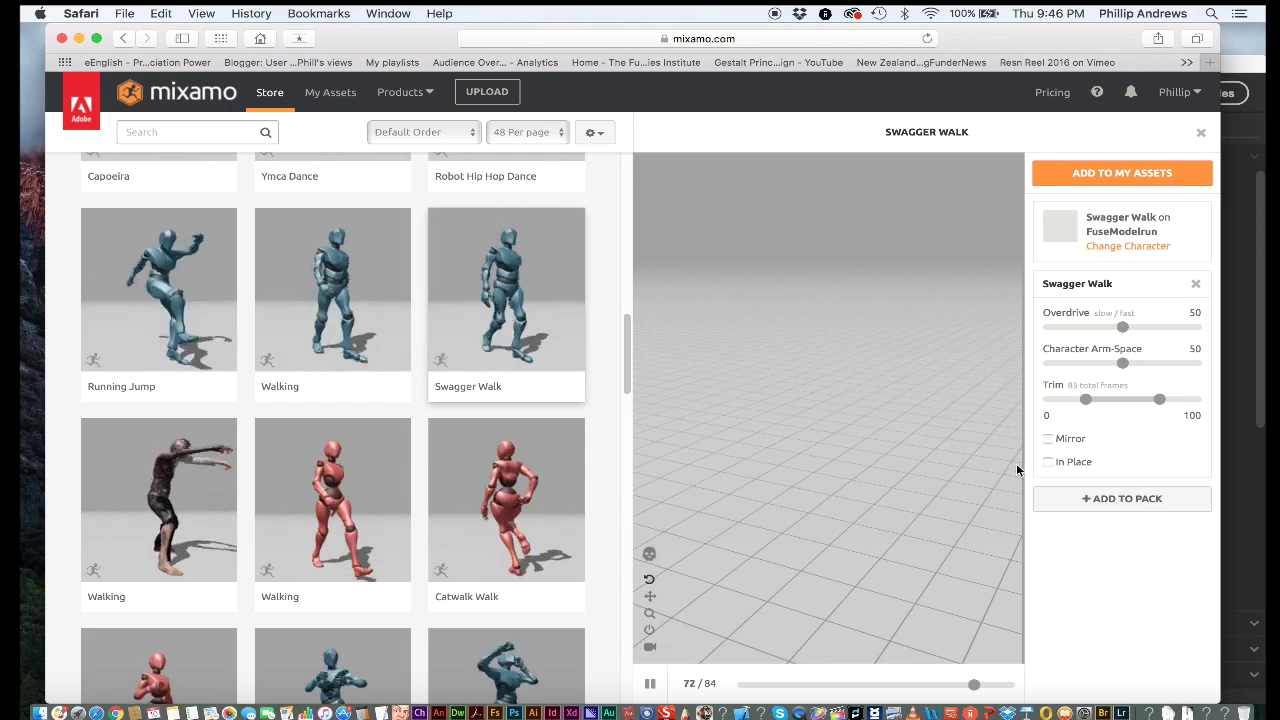
# Toggle In Place, reshape the Safari window, and add Swagger Walk to My Assets.
pyautogui.click(1048, 461)
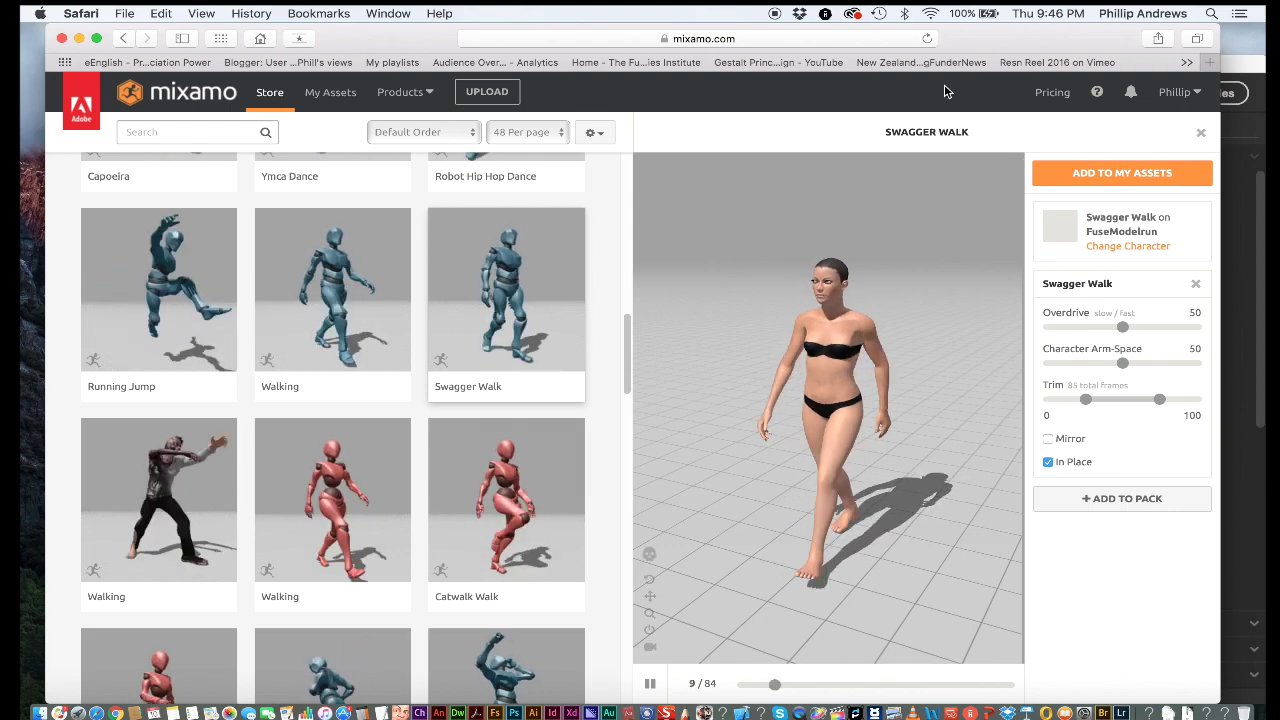
pyautogui.moveTo(972, 46); pyautogui.dragTo(958, 46)
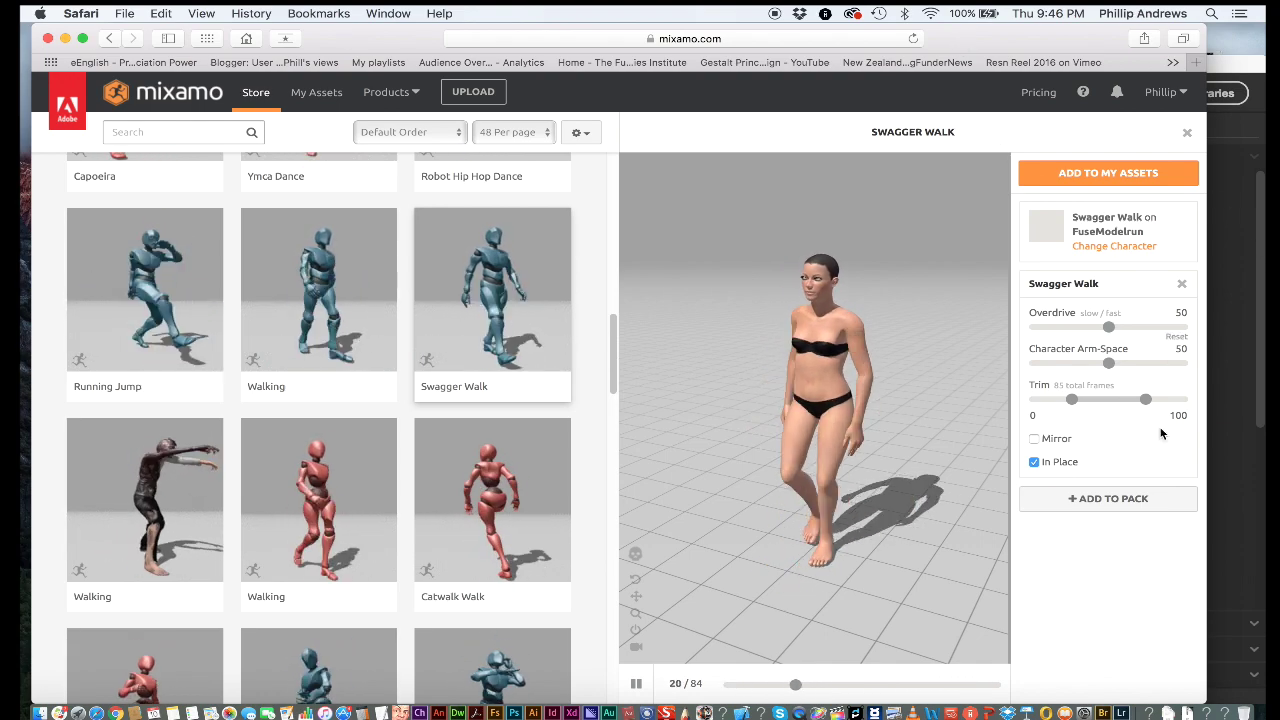
pyautogui.moveTo(1205, 702); pyautogui.dragTo(1203, 656)
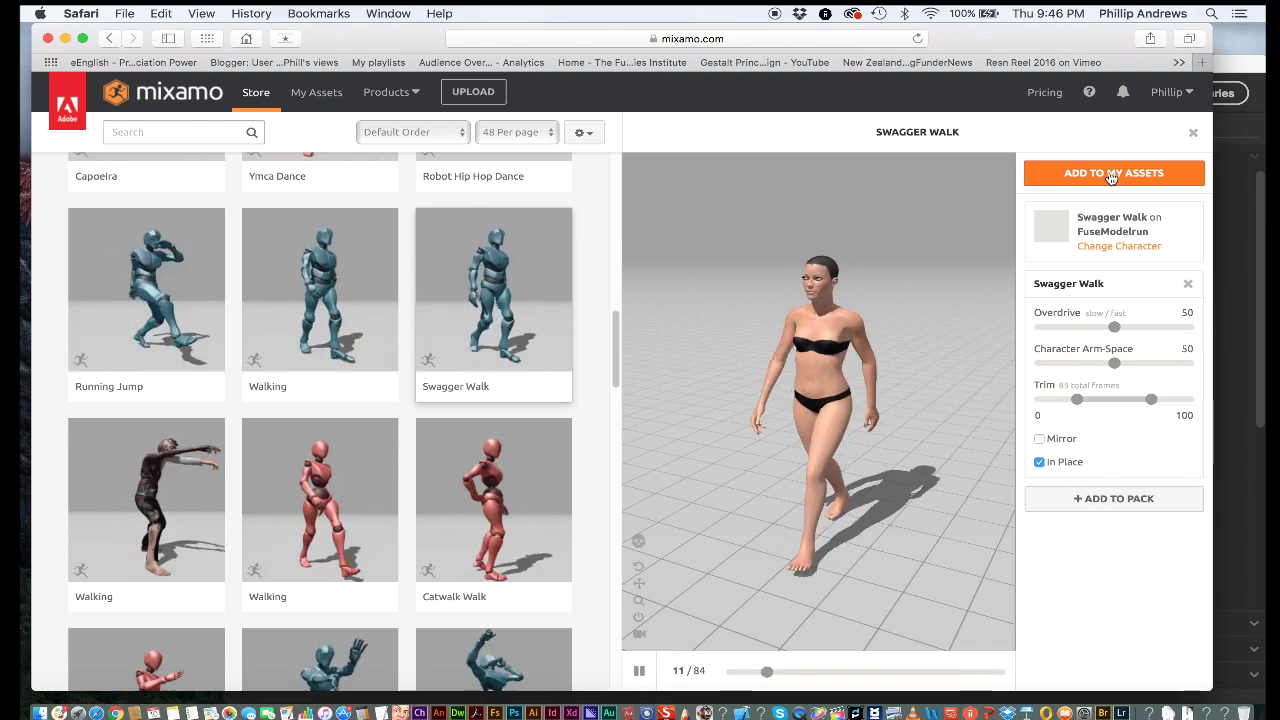
pyautogui.click(1112, 176)
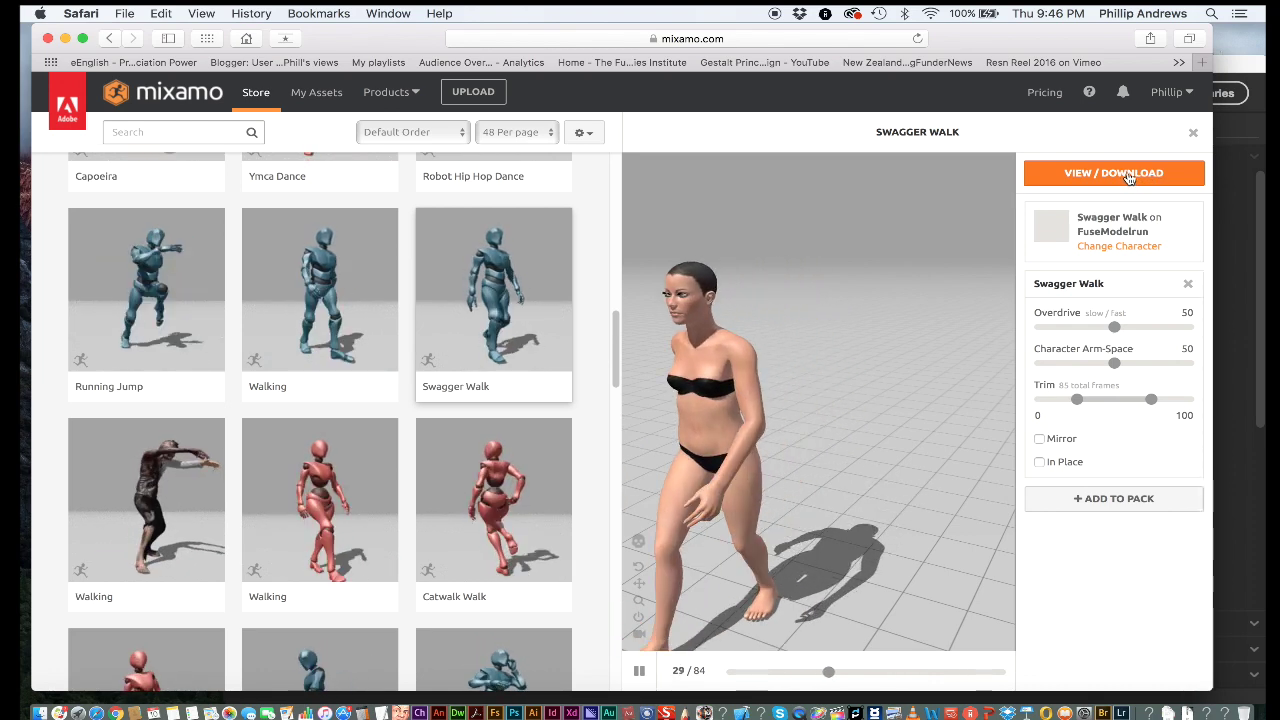
# Queue the Swagger Walk download in place, in Collada (.dae) format.
pyautogui.click(1130, 175)
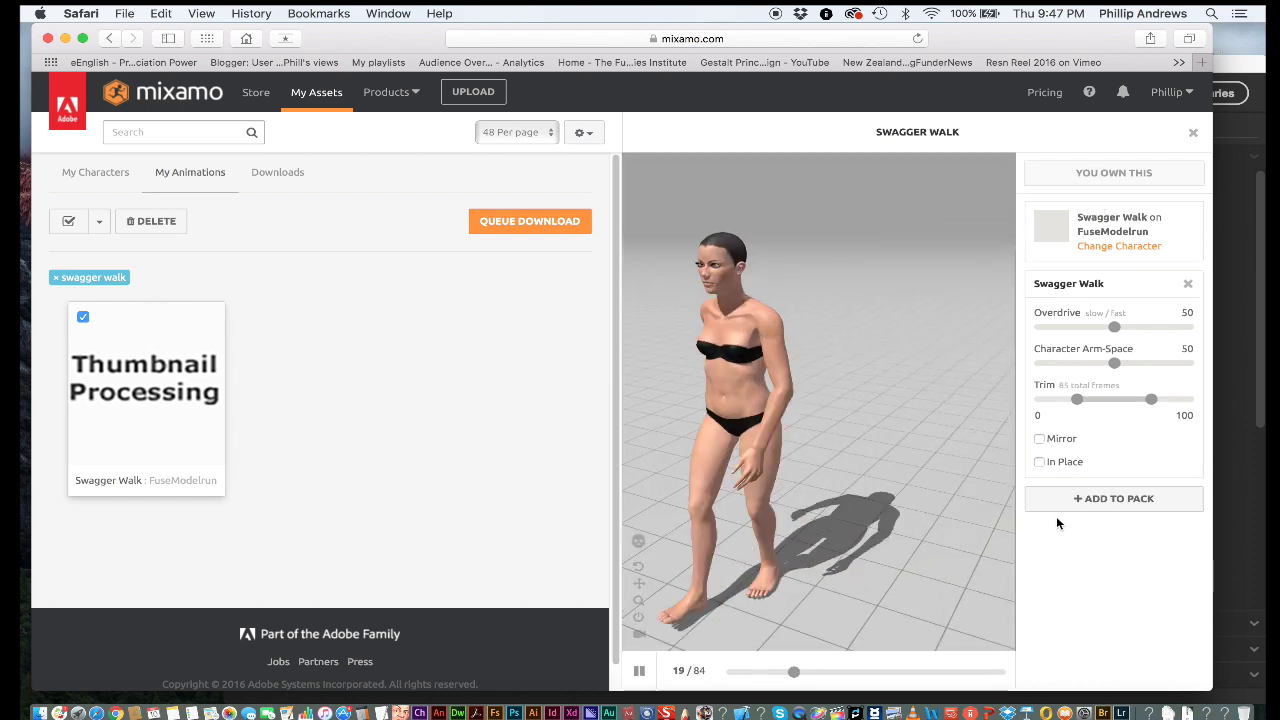
pyautogui.click(1058, 465)
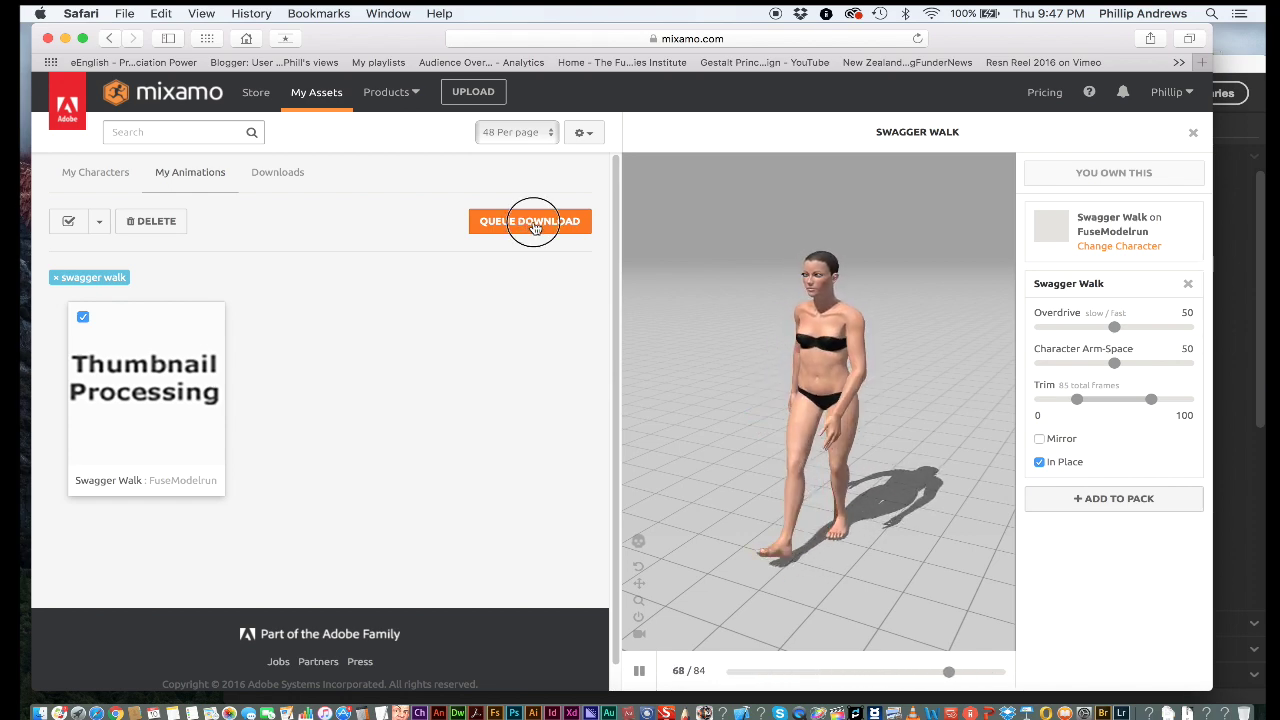
pyautogui.click(534, 227)
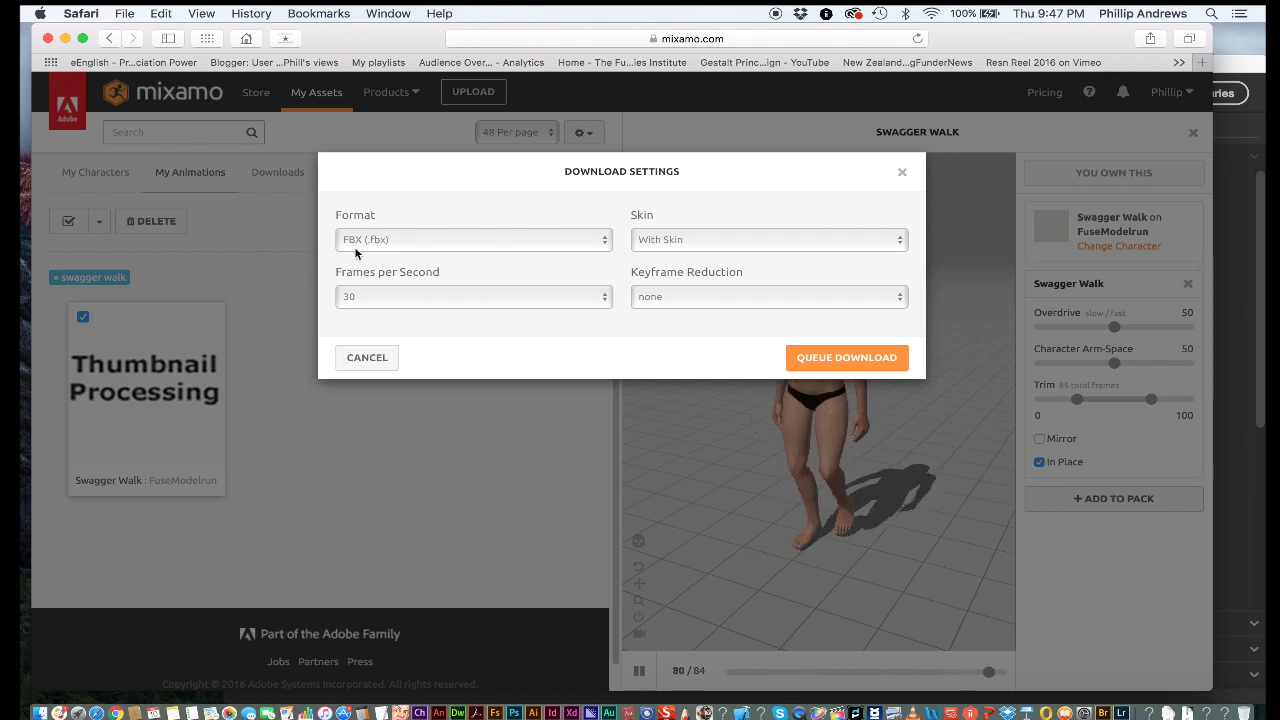
pyautogui.click(600, 243)
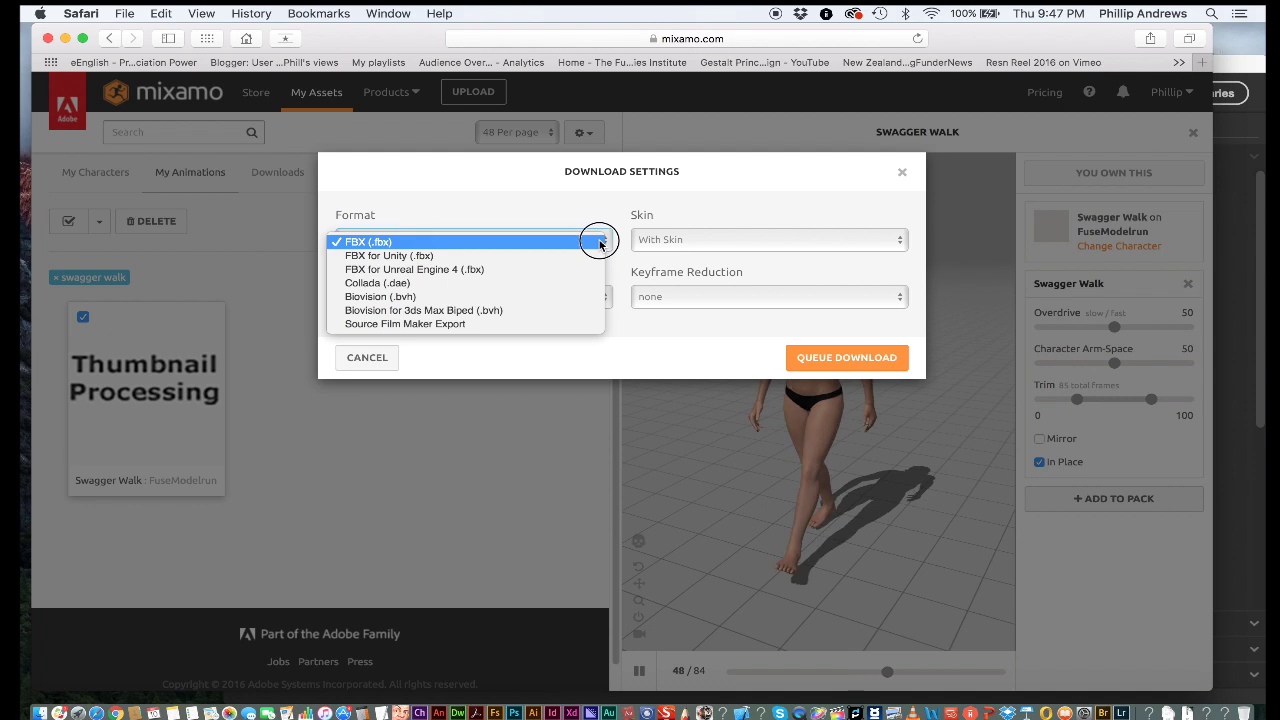
pyautogui.click(381, 282)
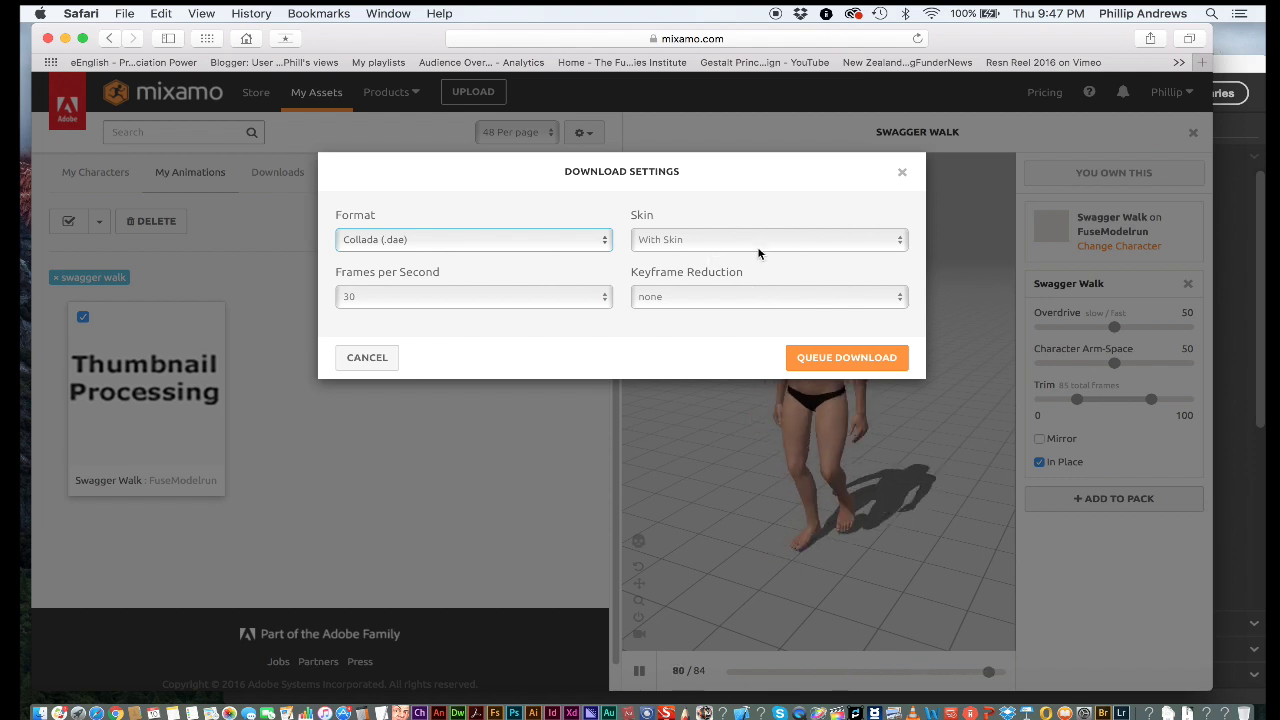
pyautogui.click(869, 366)
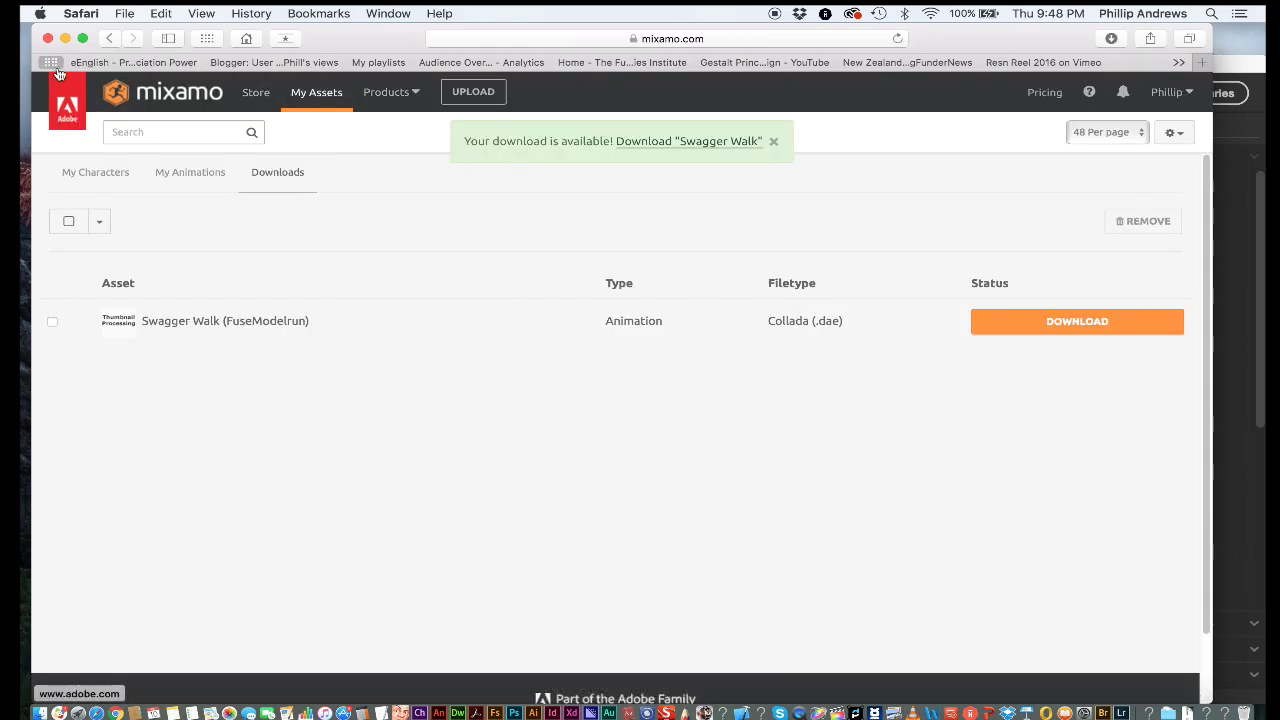
# Close Fuse, saving the character as test.fuse on the Desktop.
pyautogui.click(65, 38)
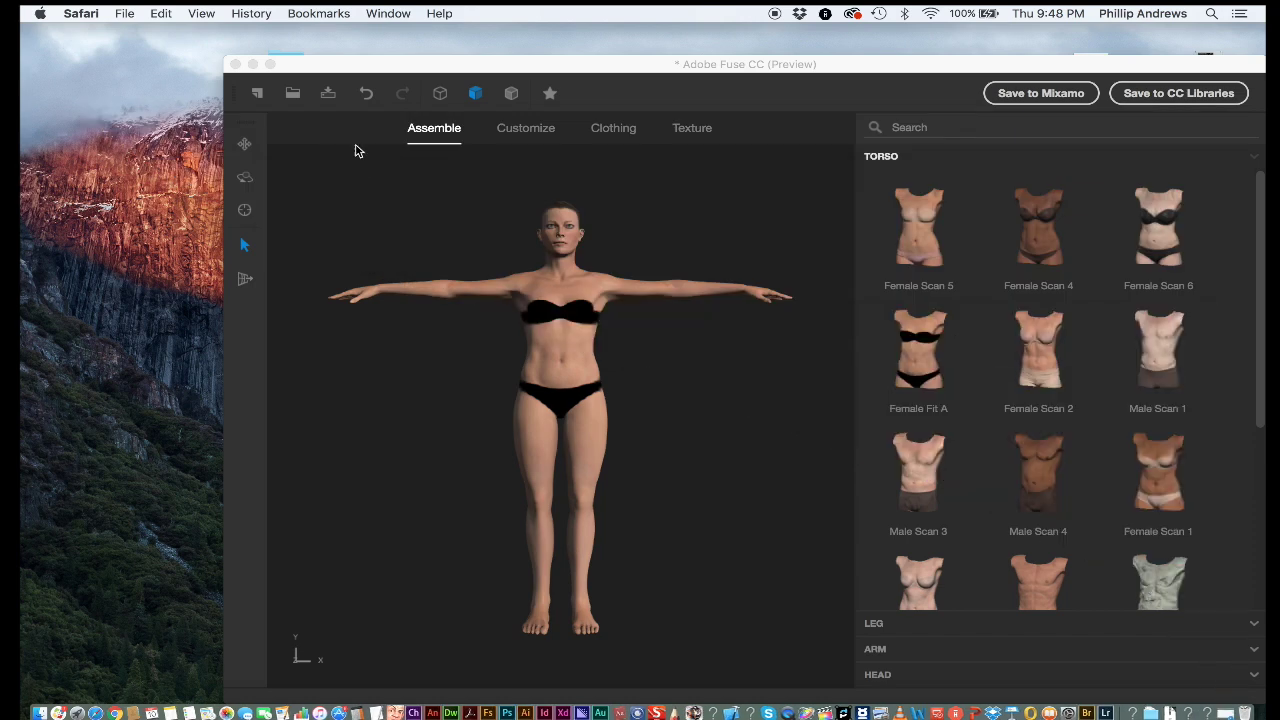
pyautogui.moveTo(366, 63); pyautogui.dragTo(306, 31)
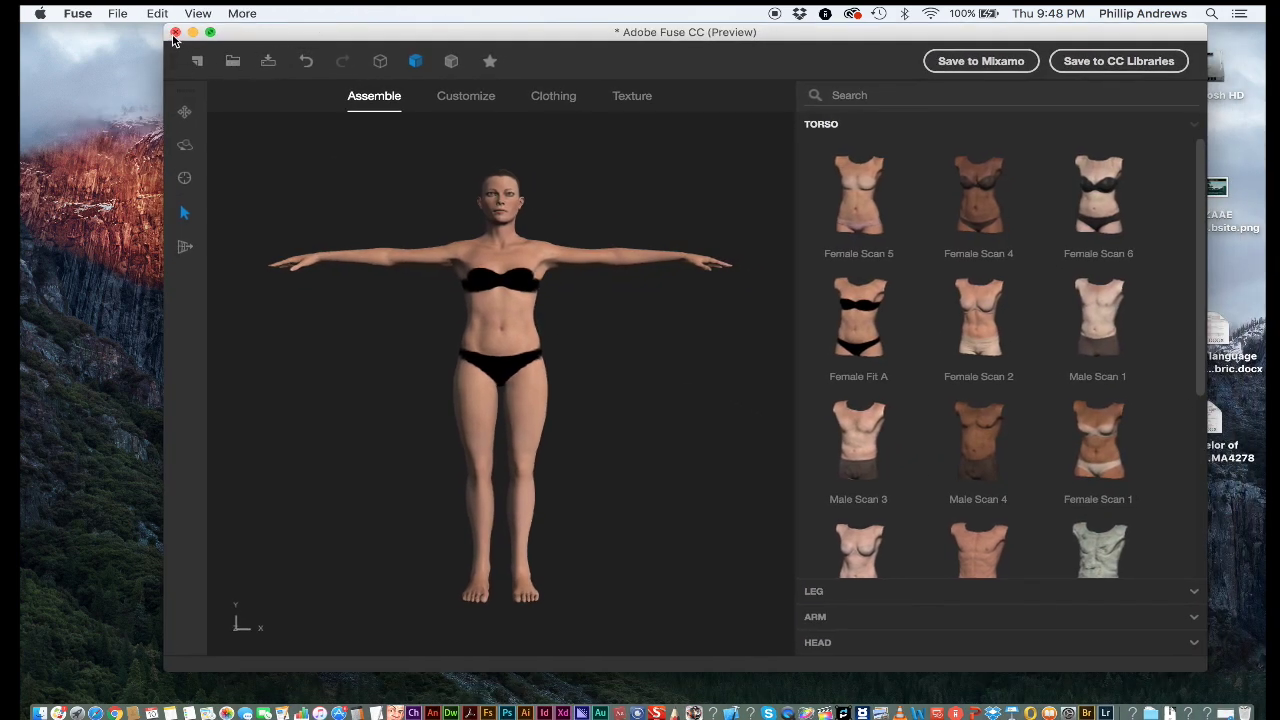
pyautogui.click(175, 33)
pyautogui.click(786, 370)
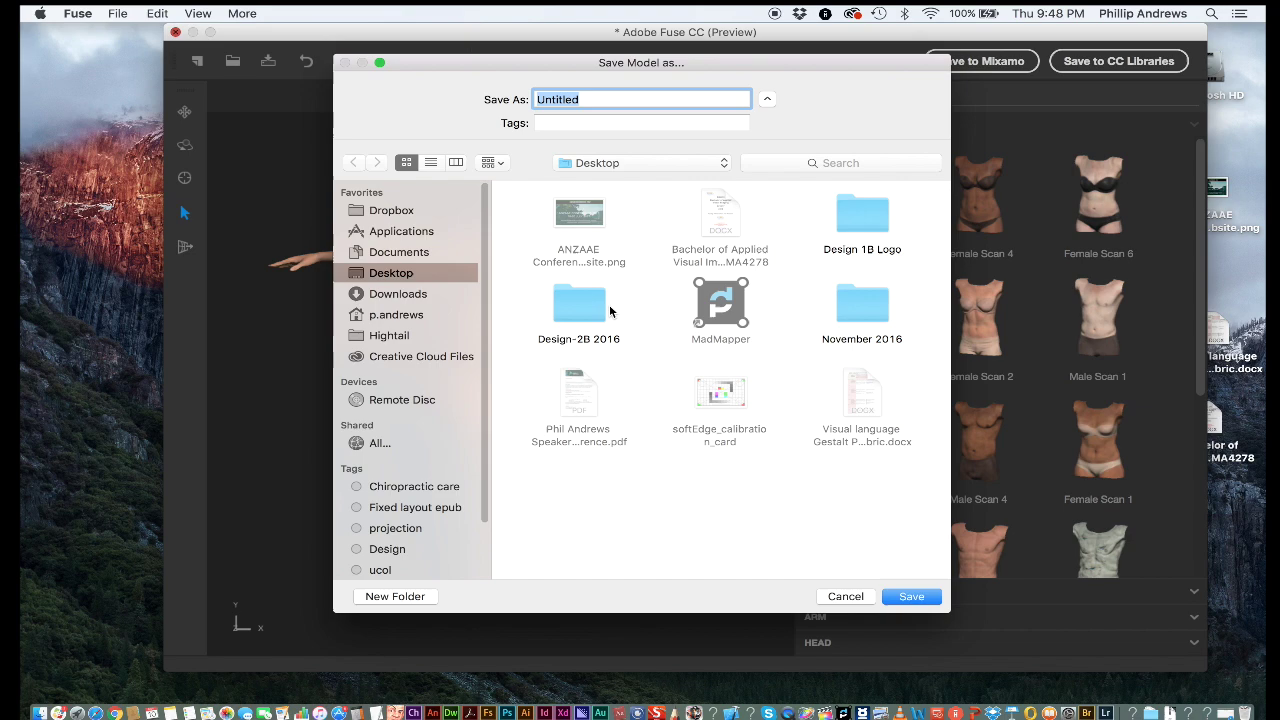
pyautogui.write('test')
pyautogui.click(930, 594)
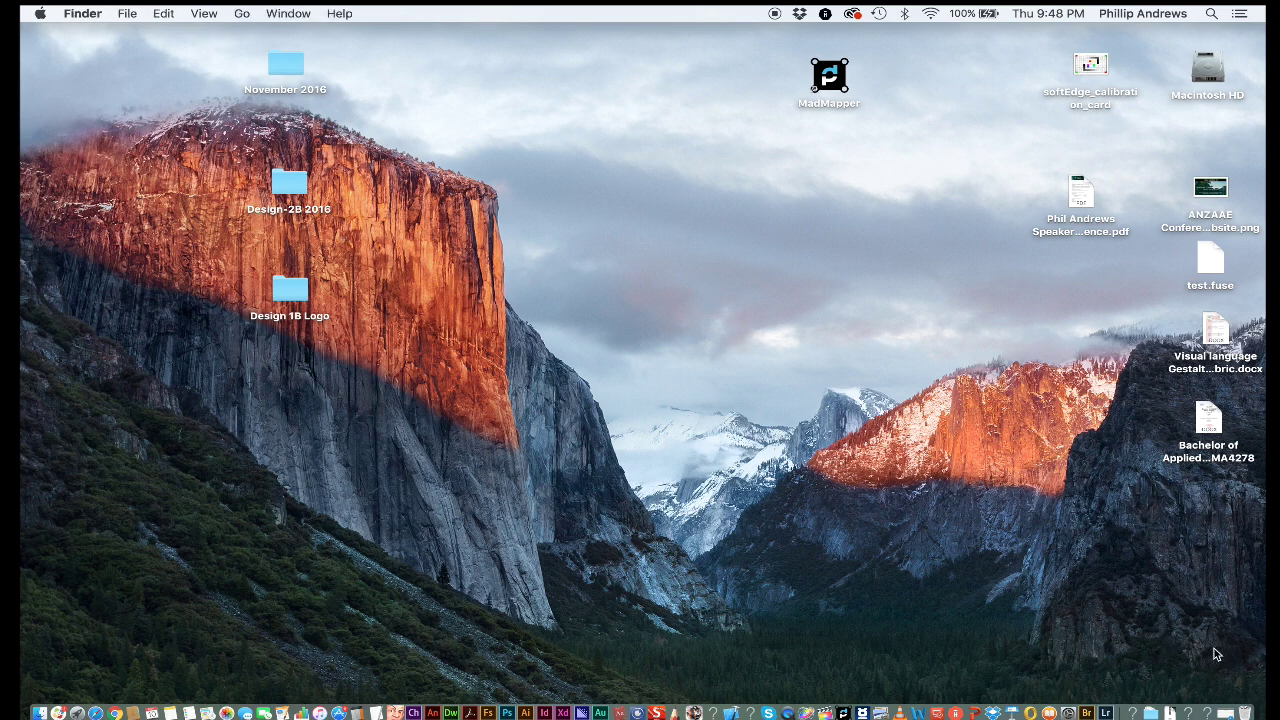
# Move the swagger_walk_inPlace folder from Downloads onto the desktop.
pyautogui.doubleClick(292, 298)
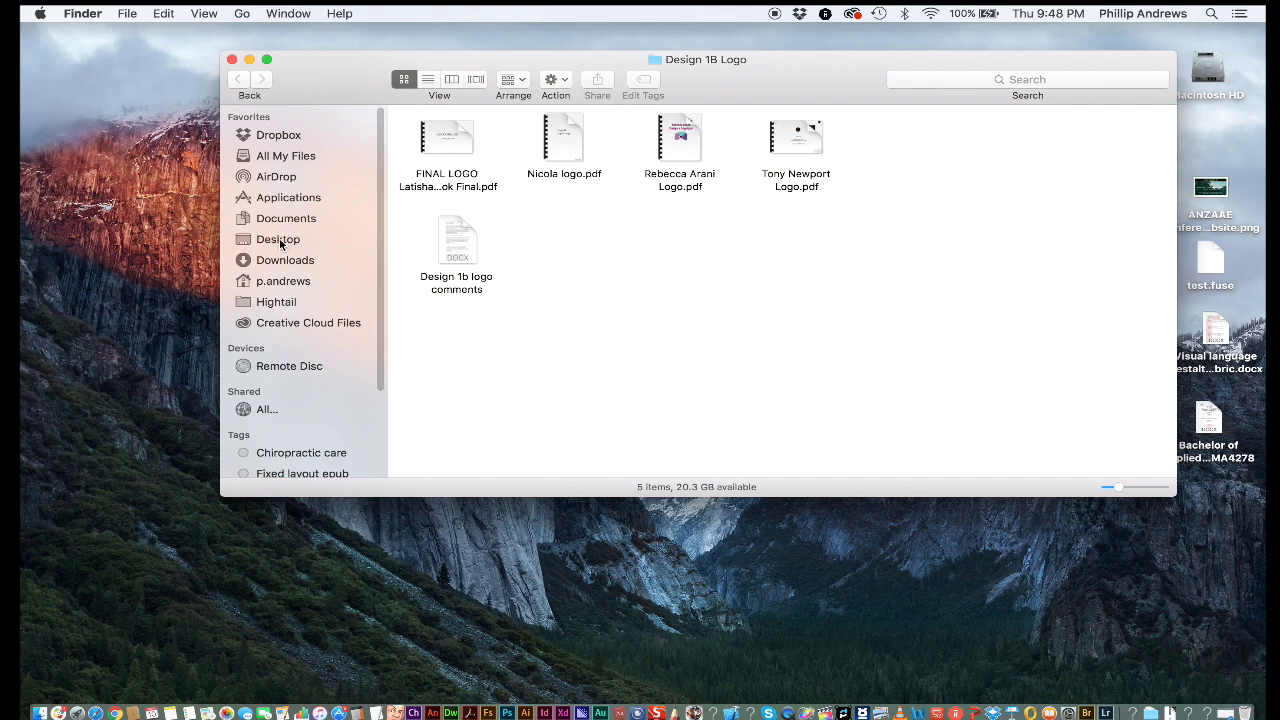
pyautogui.click(278, 283)
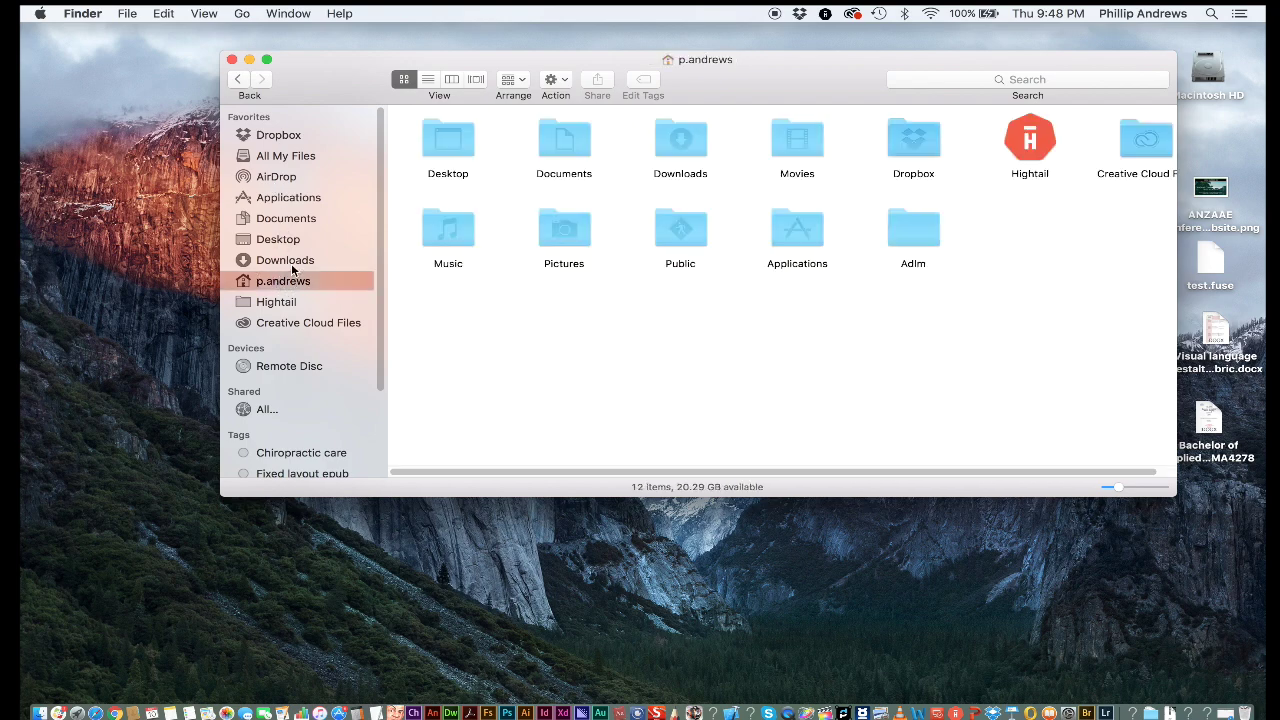
pyautogui.doubleClick(683, 148)
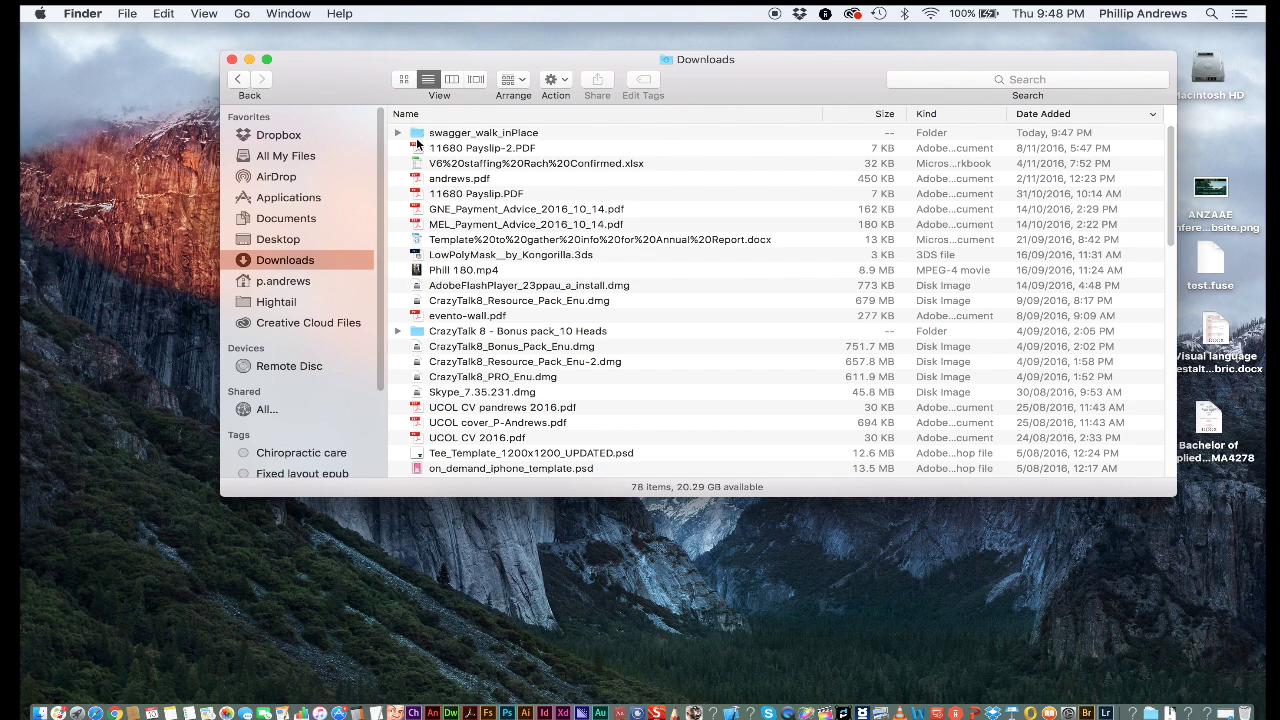
pyautogui.moveTo(414, 136); pyautogui.dragTo(503, 288)
pyautogui.click(231, 60)
# Open swagger_walk_inPlace and drag swagger_walk.dae onto Photoshop.
pyautogui.doubleClick(503, 288)
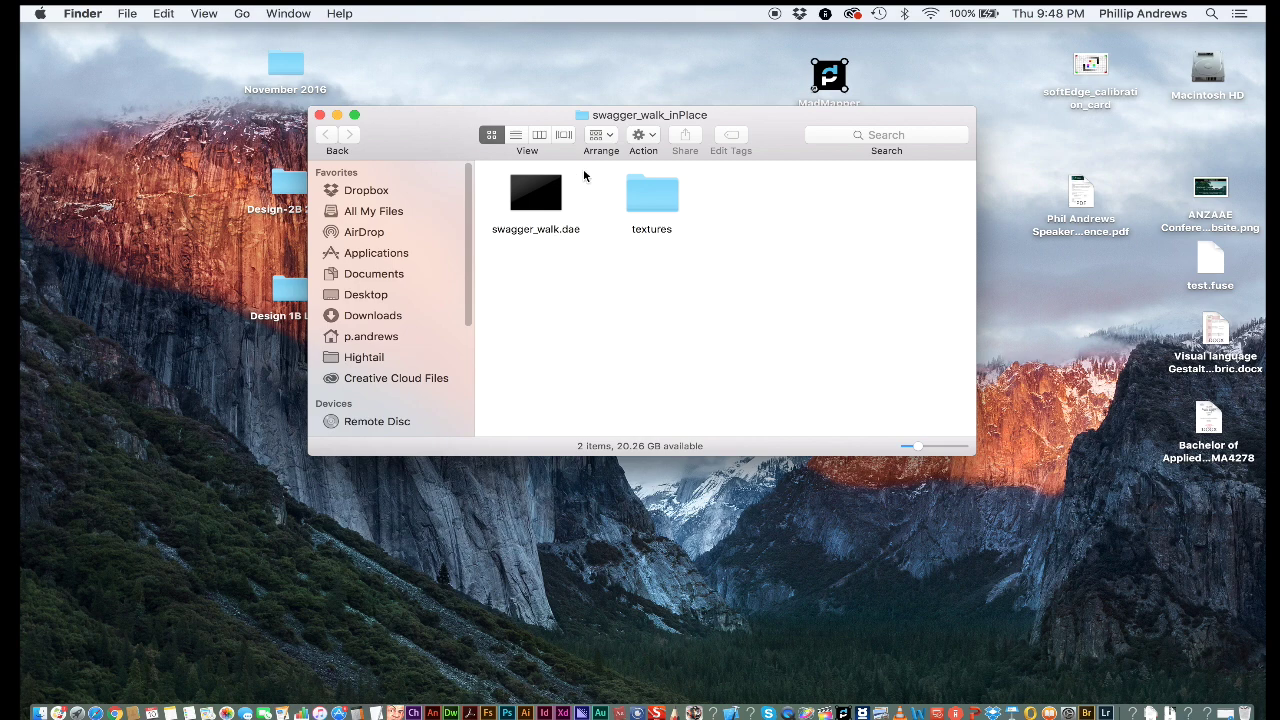
pyautogui.moveTo(533, 203)
pyautogui.moveTo(520, 208); pyautogui.dragTo(507, 712)
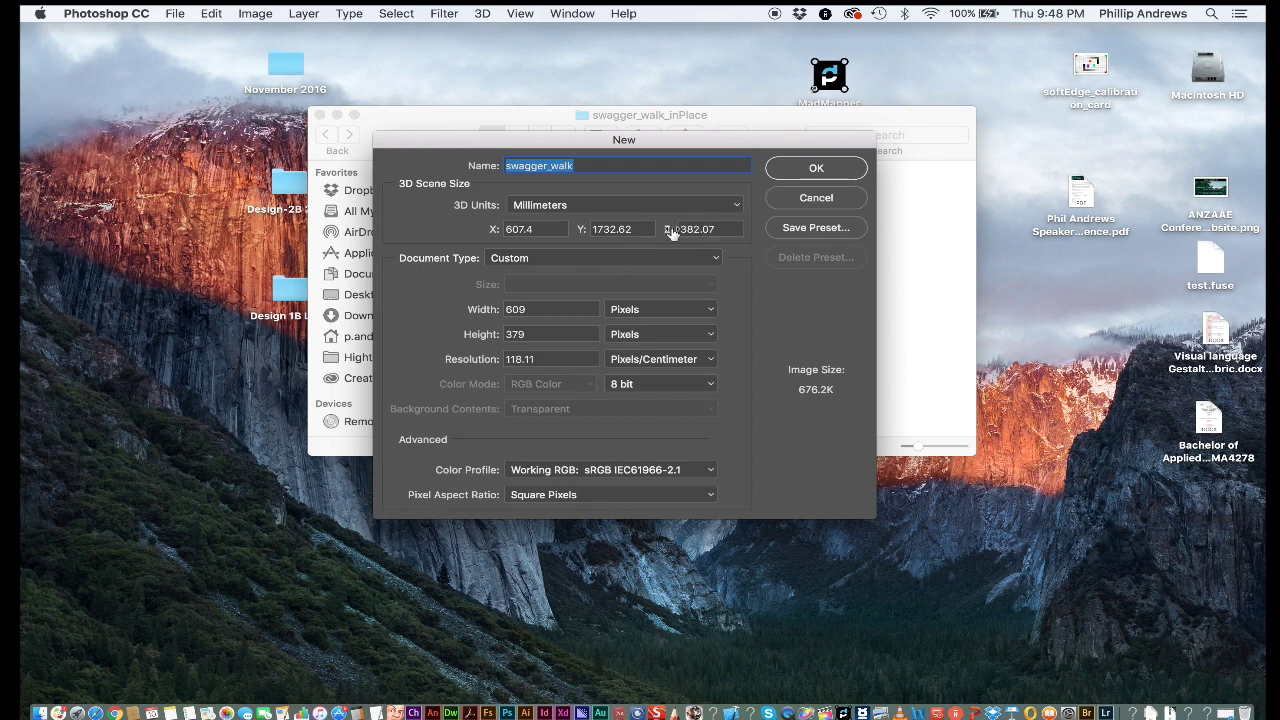
# Create the swagger_walk 3D document in the 3D workspace, zoomed in, showing its scene list.
pyautogui.click(816, 168)
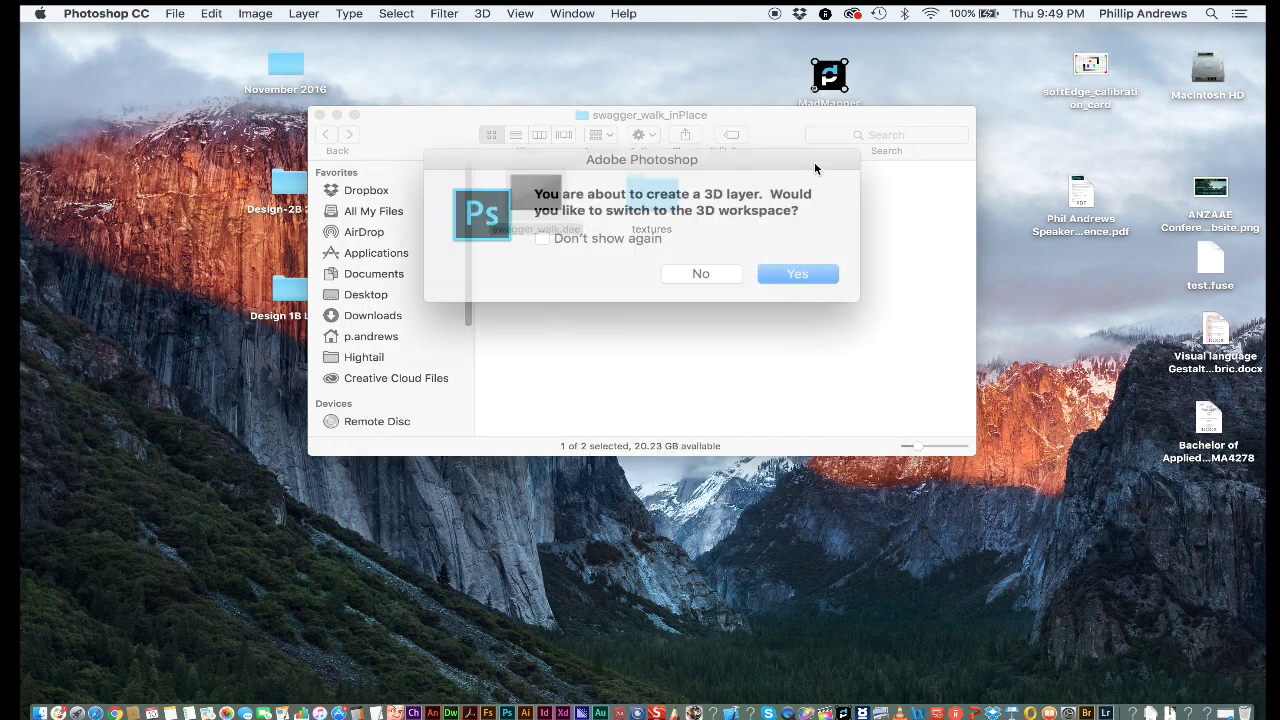
pyautogui.click(772, 266)
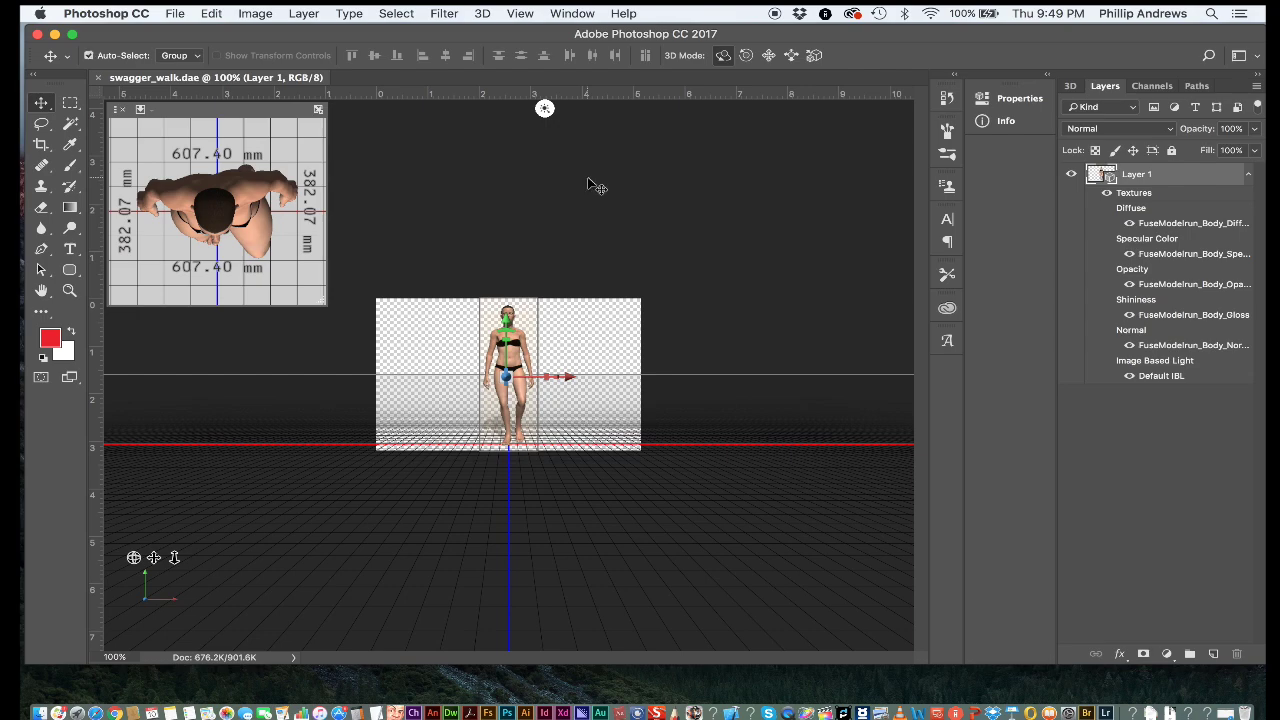
pyautogui.press('super+equal')
pyautogui.press('super+equal')
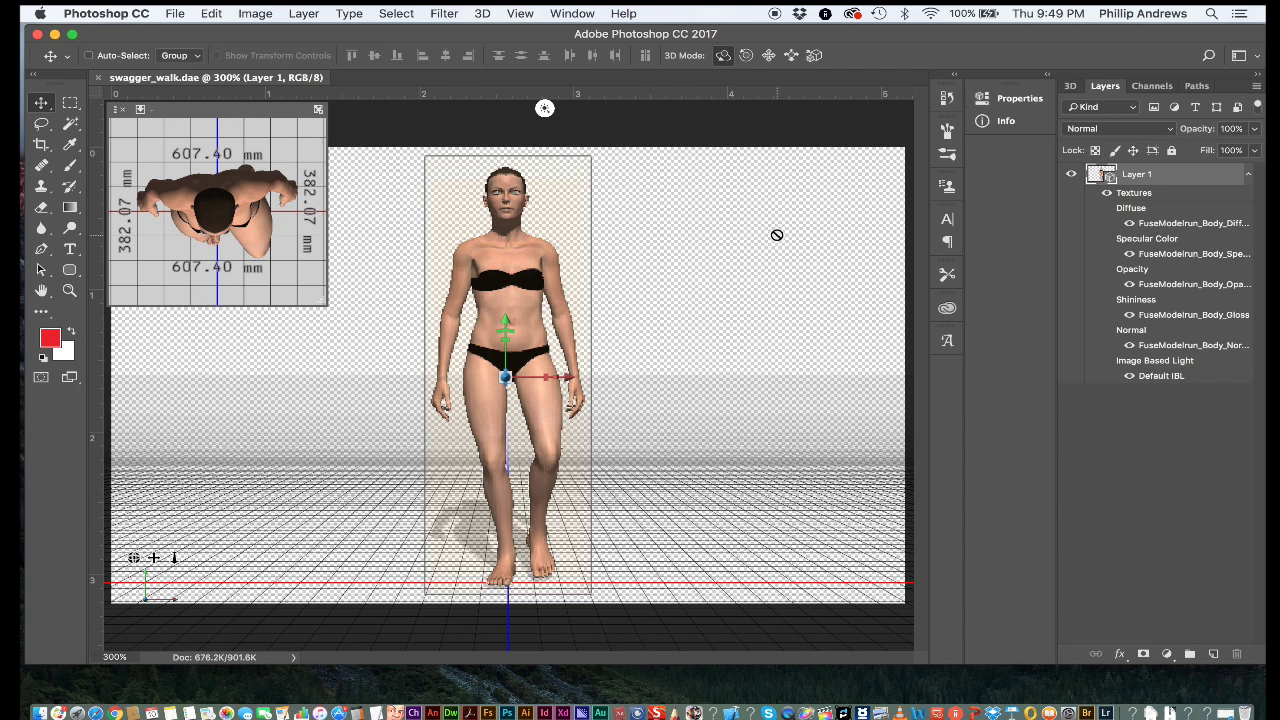
pyautogui.click(1070, 86)
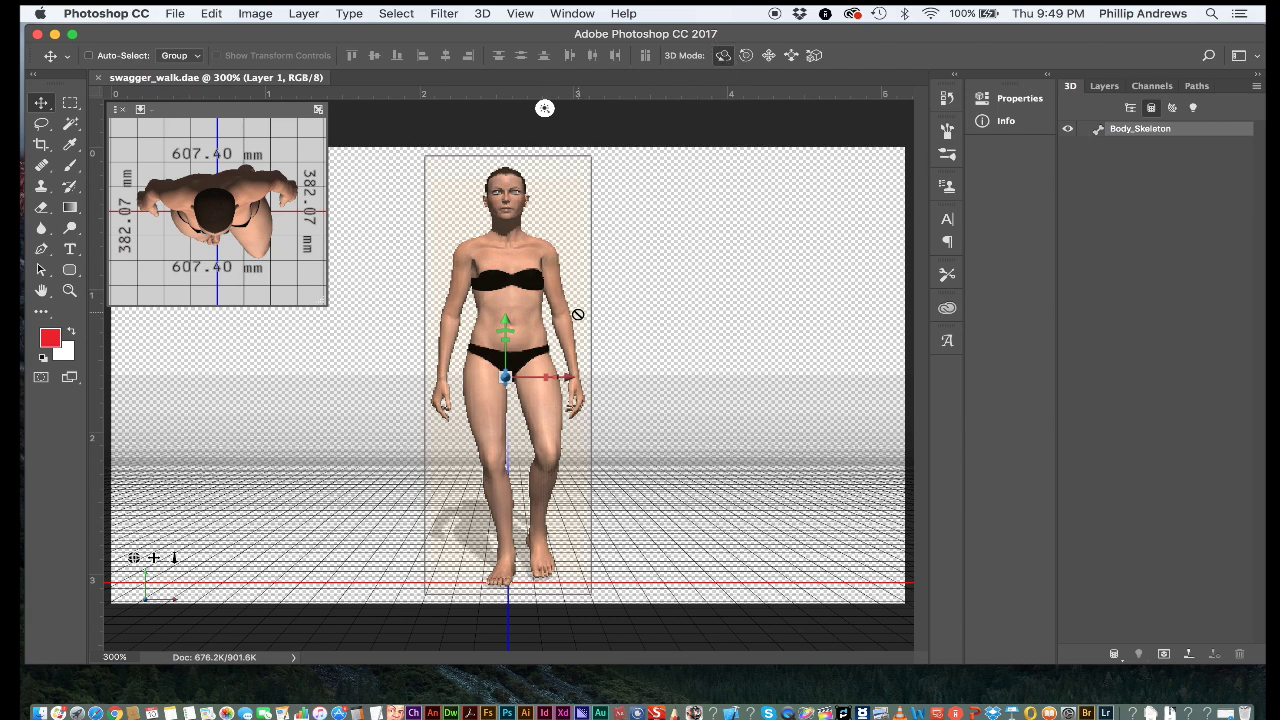
pyautogui.click(605, 294)
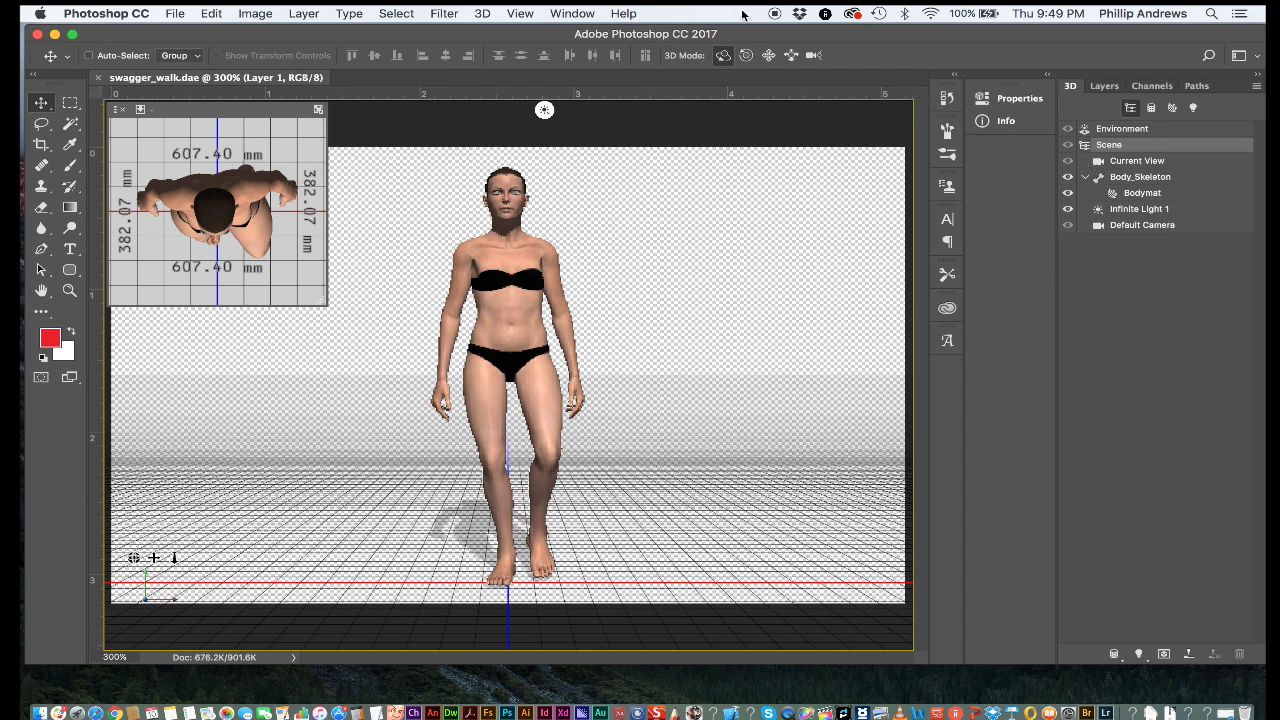
# Switch Photoshop to the Motion workspace via Window > Workspace.
pyautogui.click(583, 15)
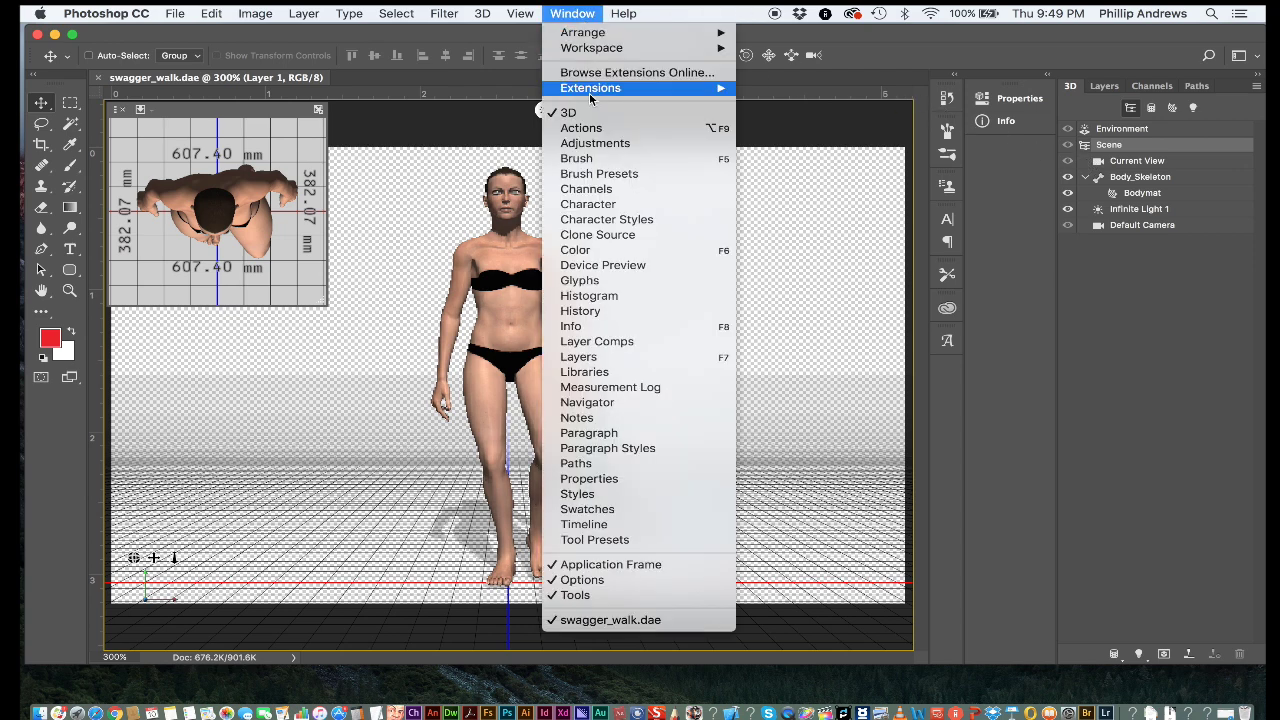
pyautogui.moveTo(601, 91)
pyautogui.moveTo(608, 48)
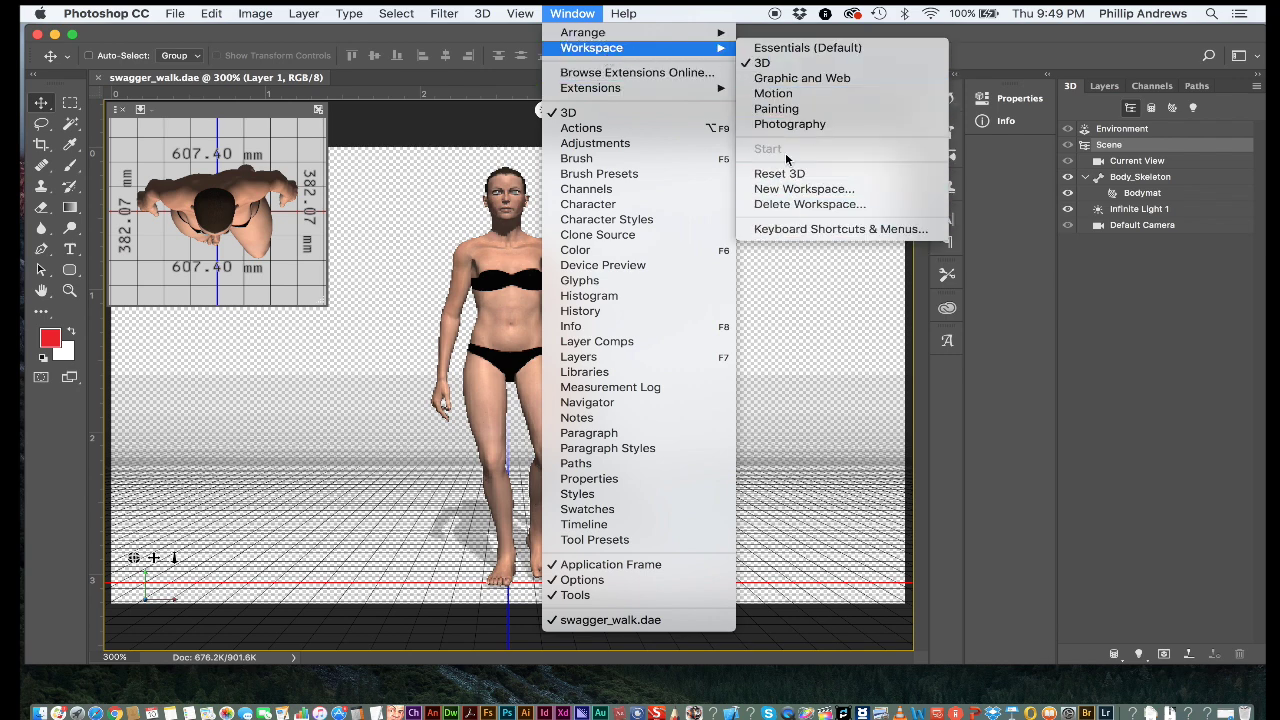
pyautogui.click(778, 93)
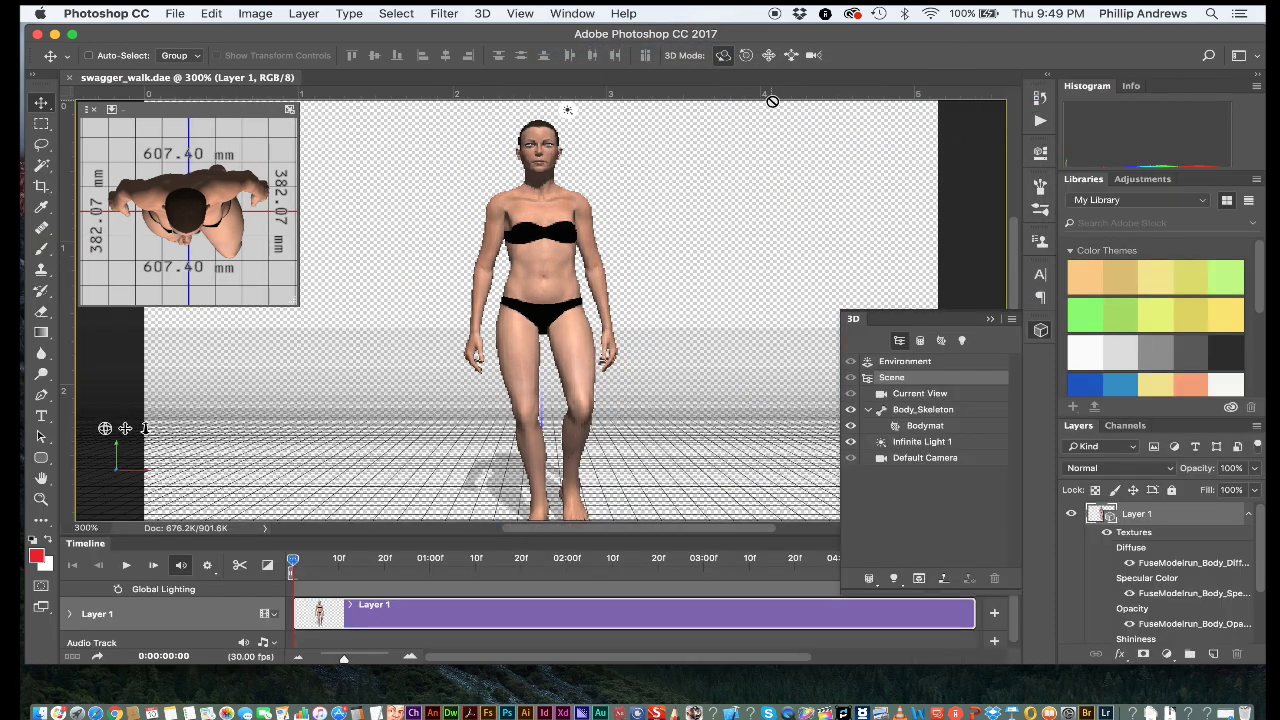
# Orbit the Current View camera to a three-quarter side angle and play the walk.
pyautogui.click(636, 266)
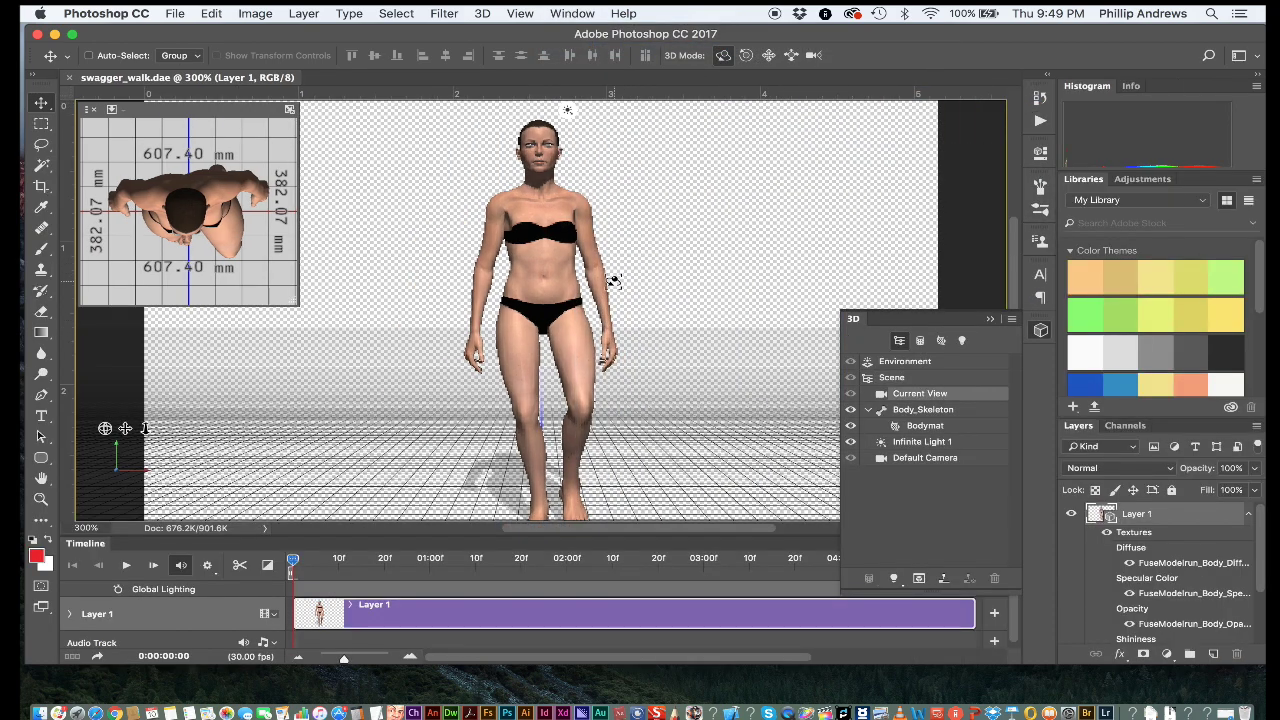
pyautogui.moveTo(606, 277); pyautogui.dragTo(525, 294)
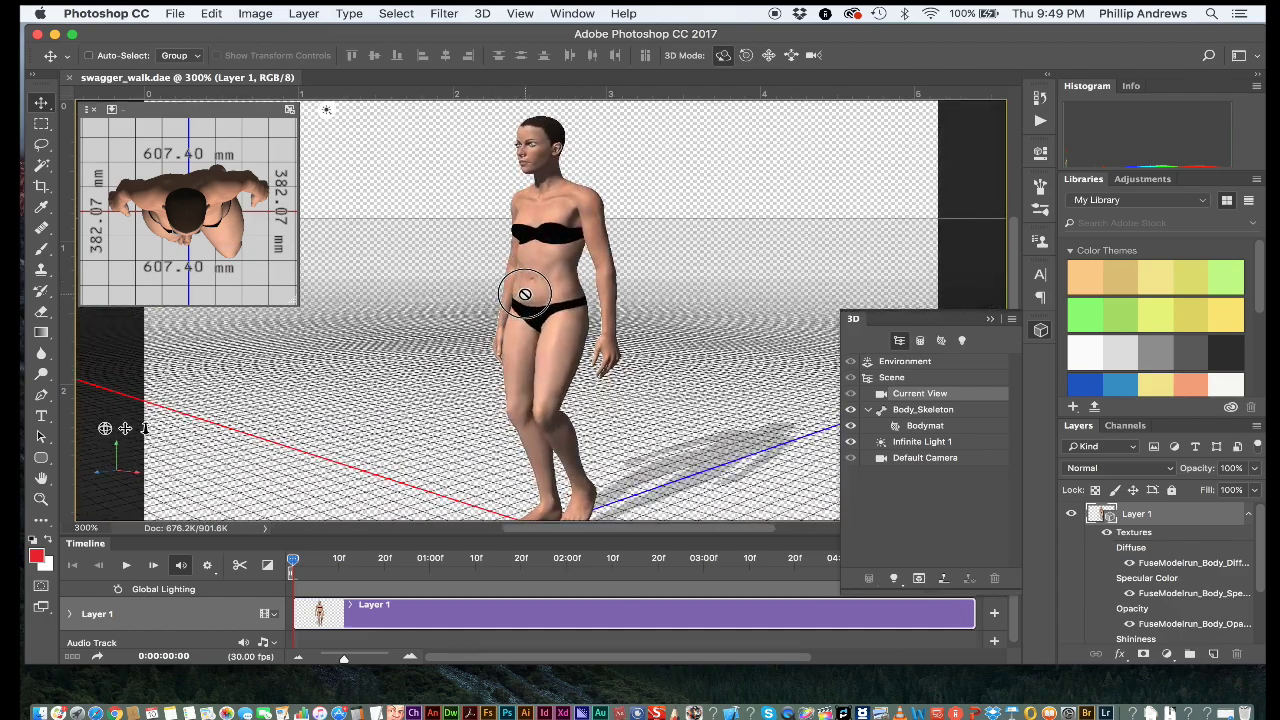
pyautogui.click(126, 565)
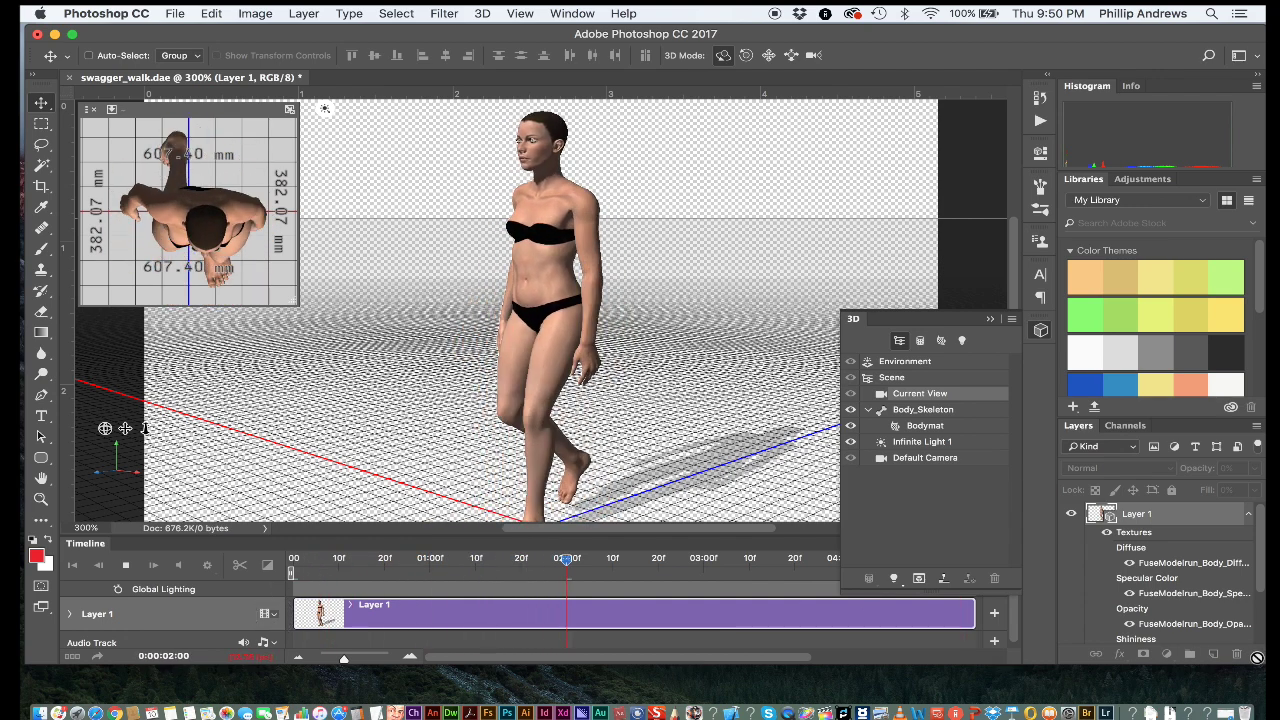
# Make Photoshop narrower and taller, replay the walk, and stop it at 0:00:02:16.
pyautogui.moveTo(1250, 666)
pyautogui.mouseDown()
pyautogui.moveTo(1235, 688)
pyautogui.moveTo(1243, 676)
pyautogui.mouseUp()
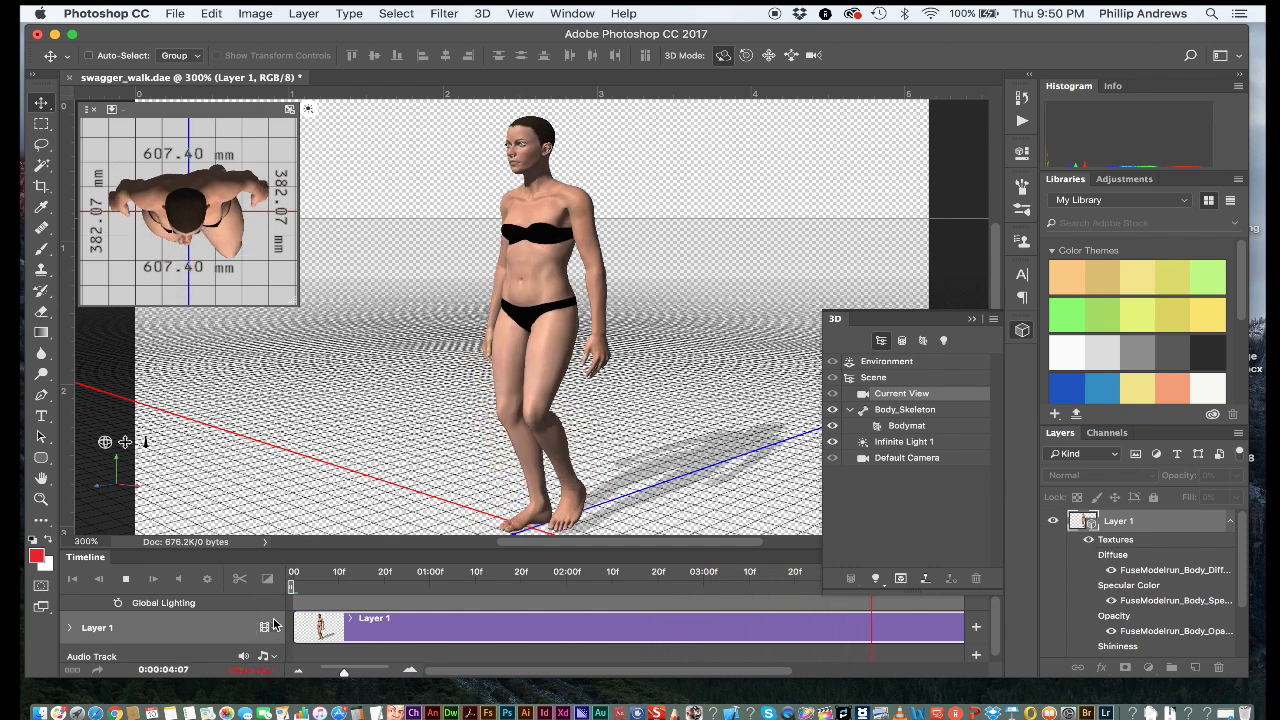
pyautogui.click(126, 585)
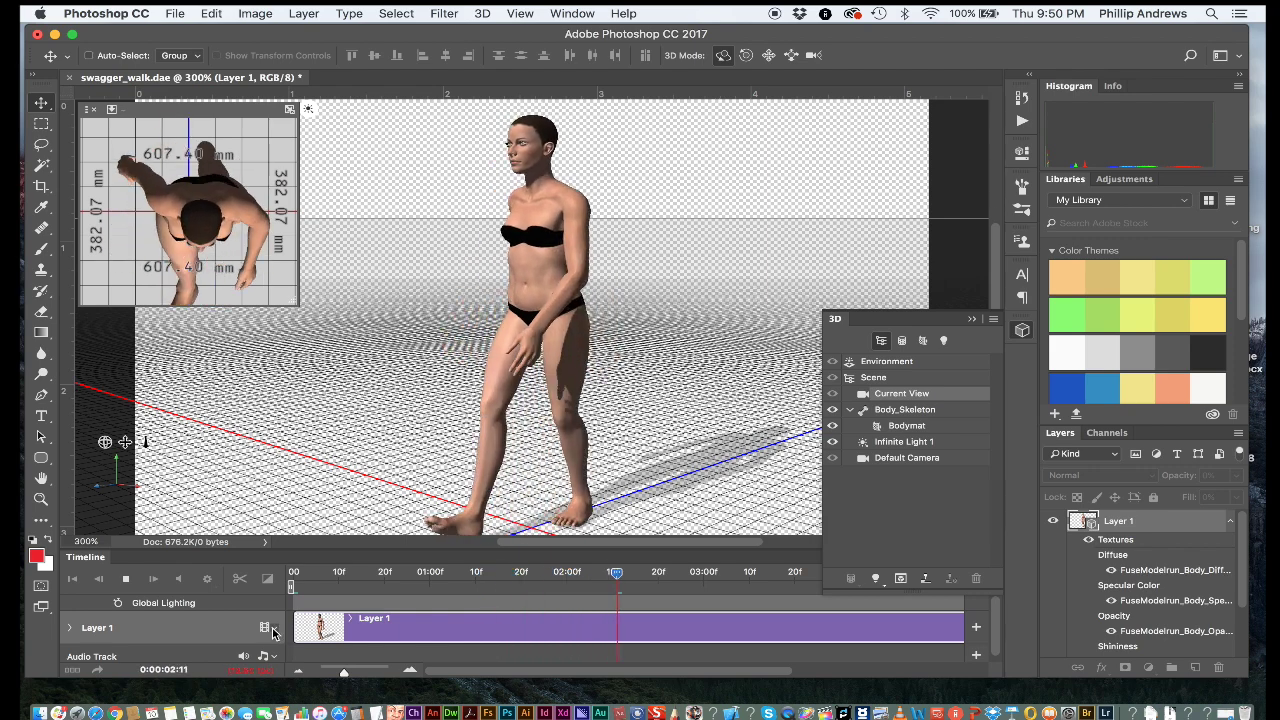
pyautogui.press('space')
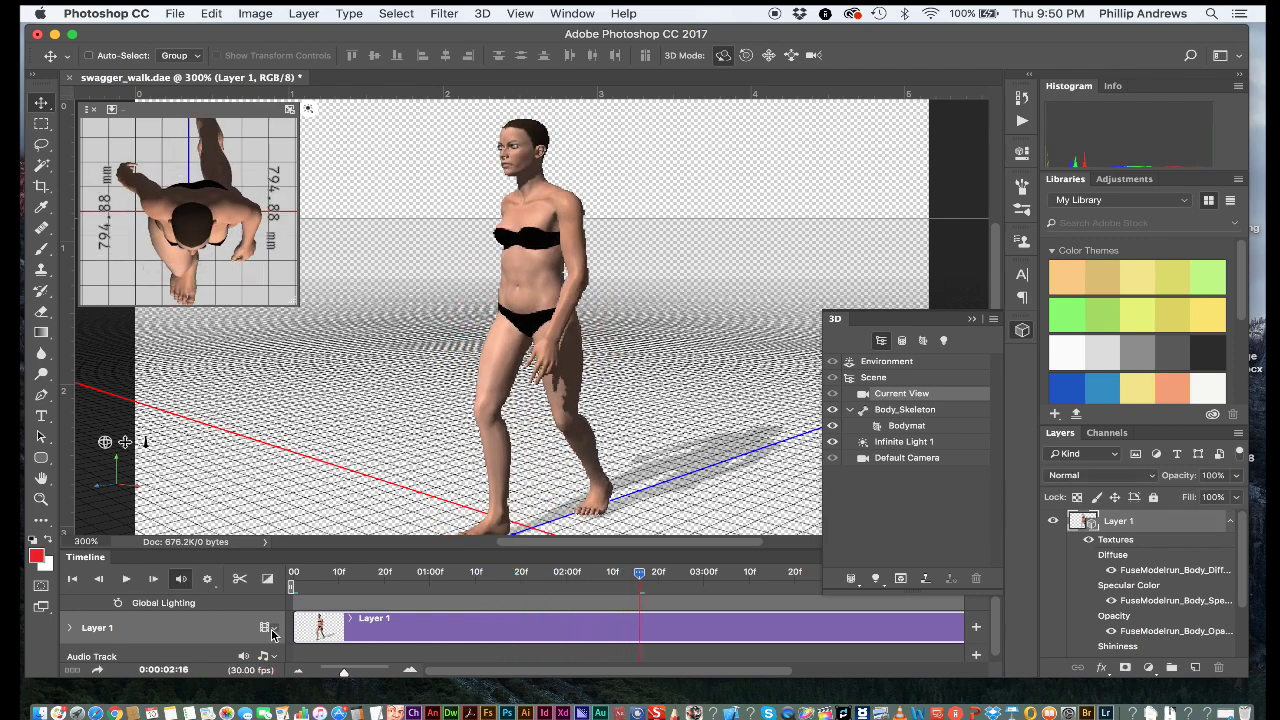
pyautogui.click(272, 630)
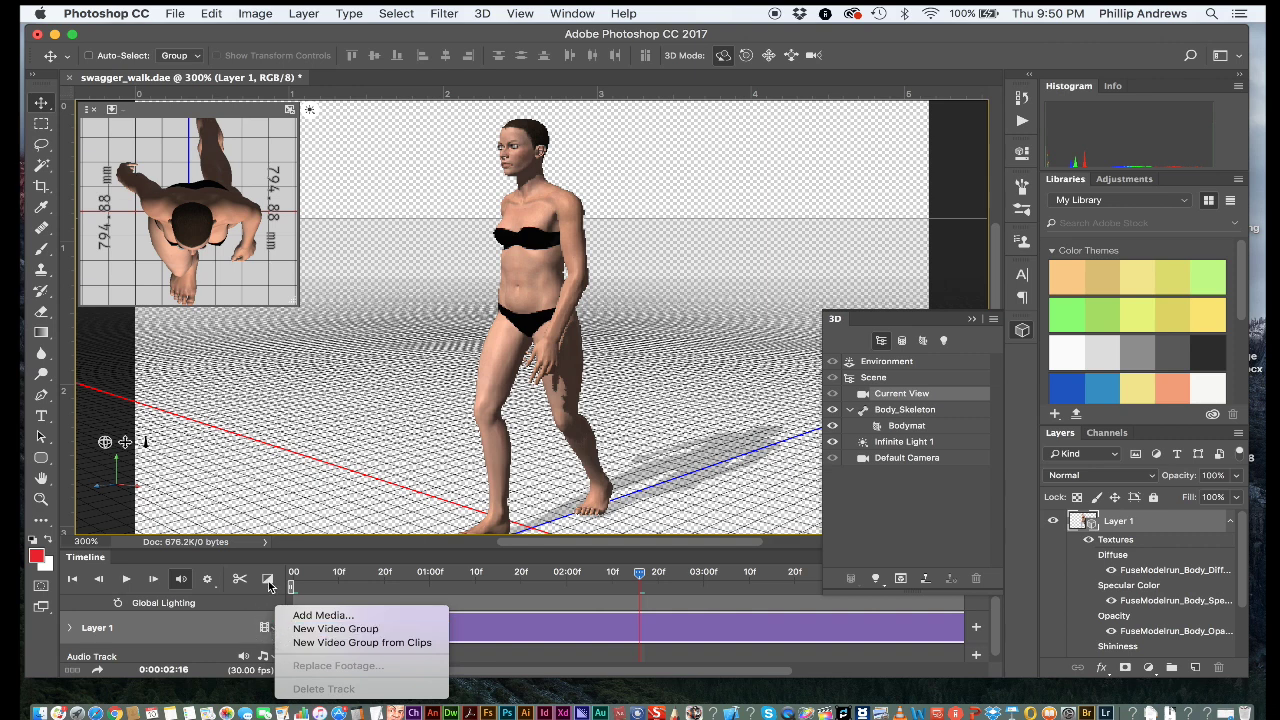
pyautogui.click(266, 545)
pyautogui.click(267, 545)
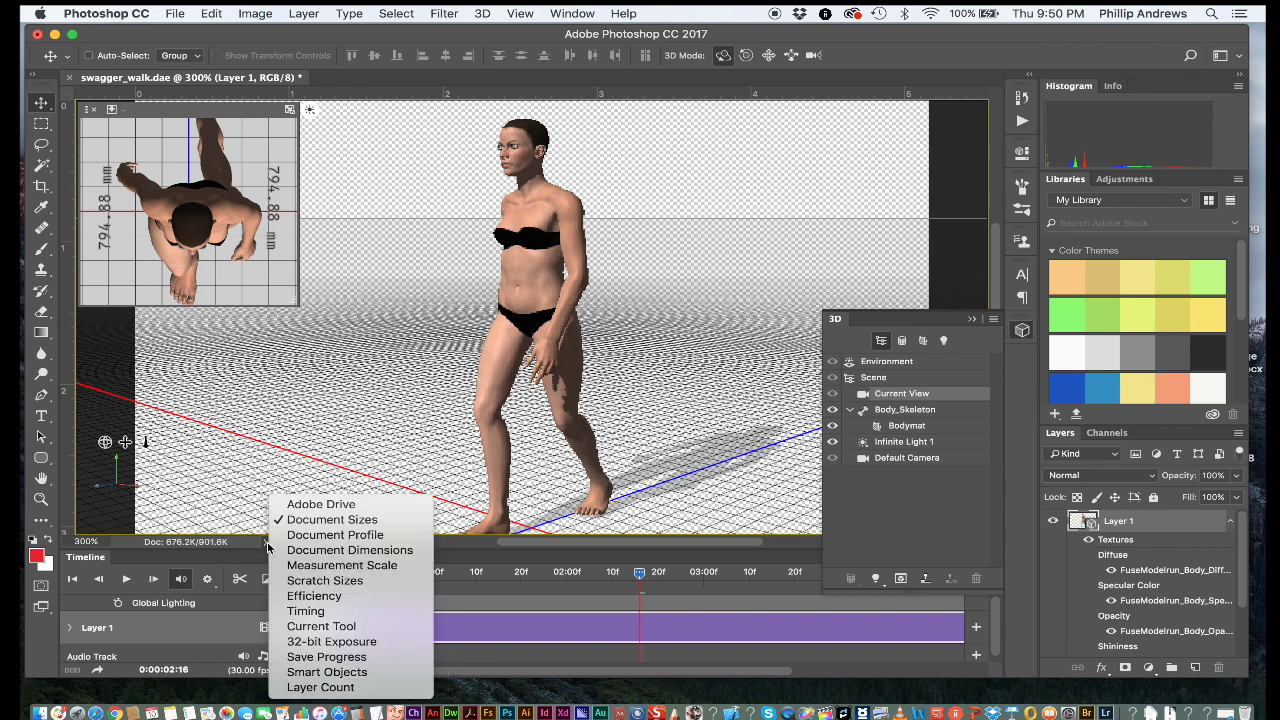
pyautogui.click(248, 558)
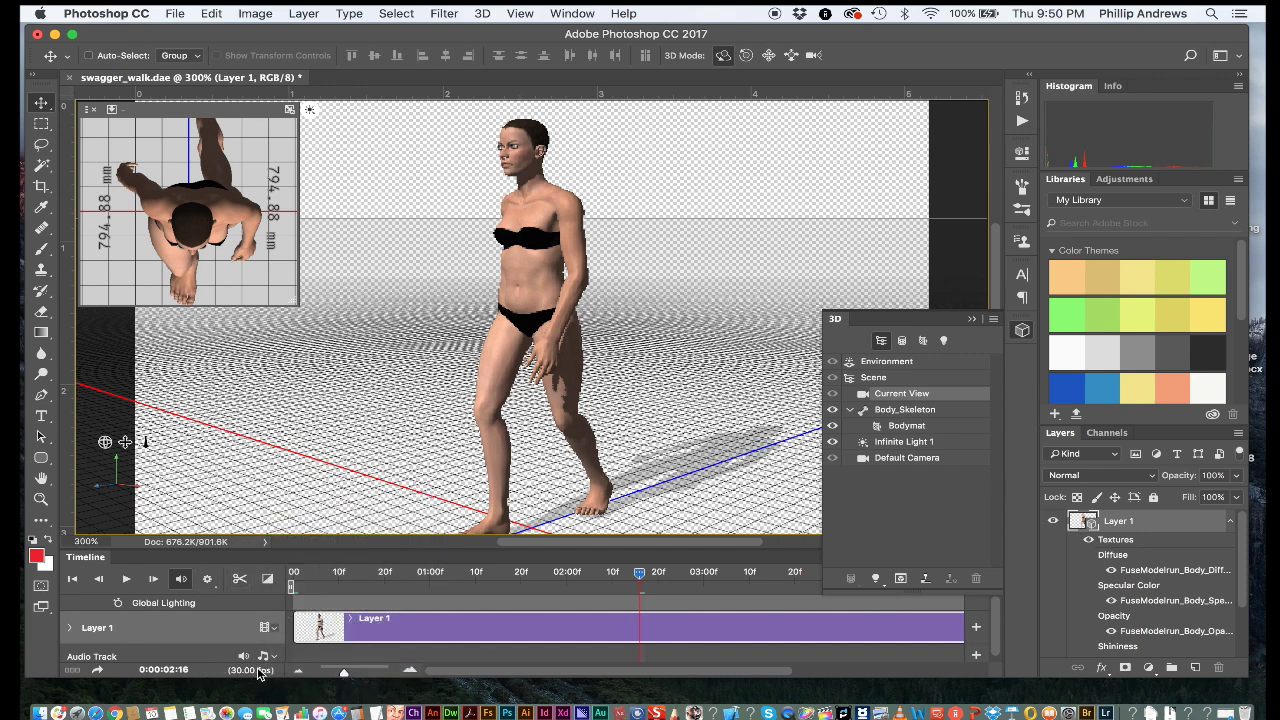
pyautogui.click(210, 582)
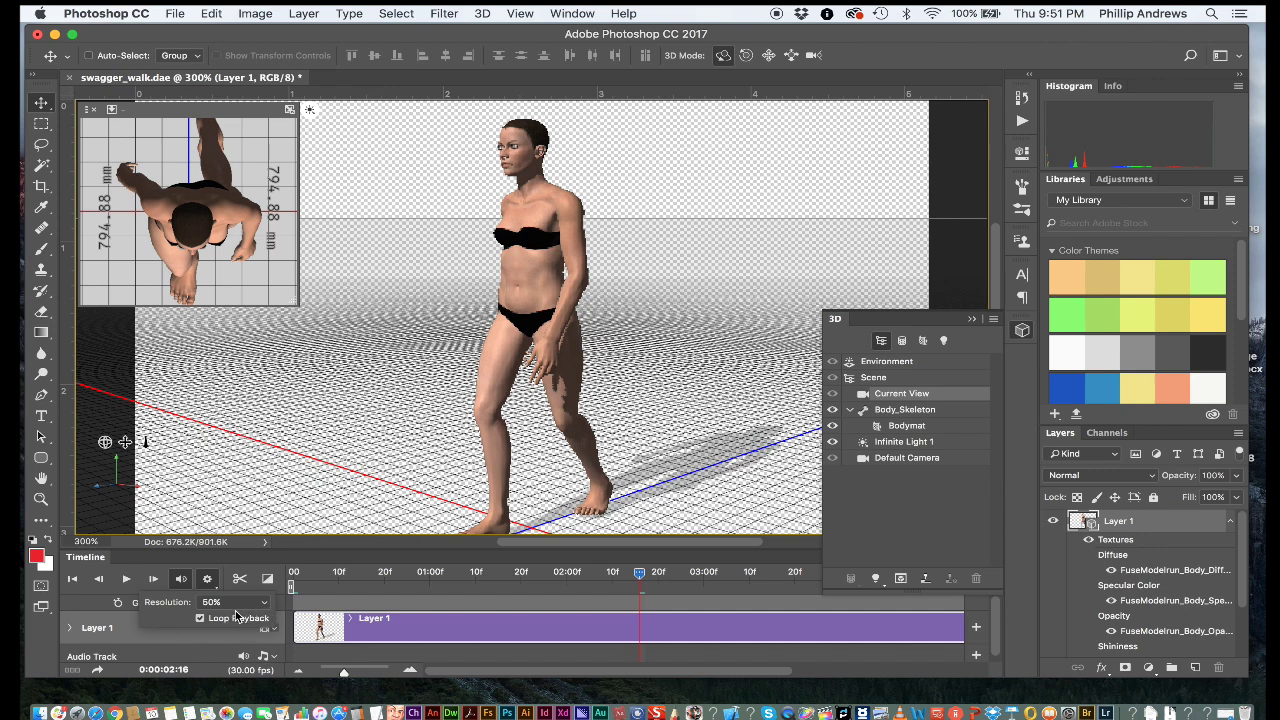
pyautogui.click(387, 481)
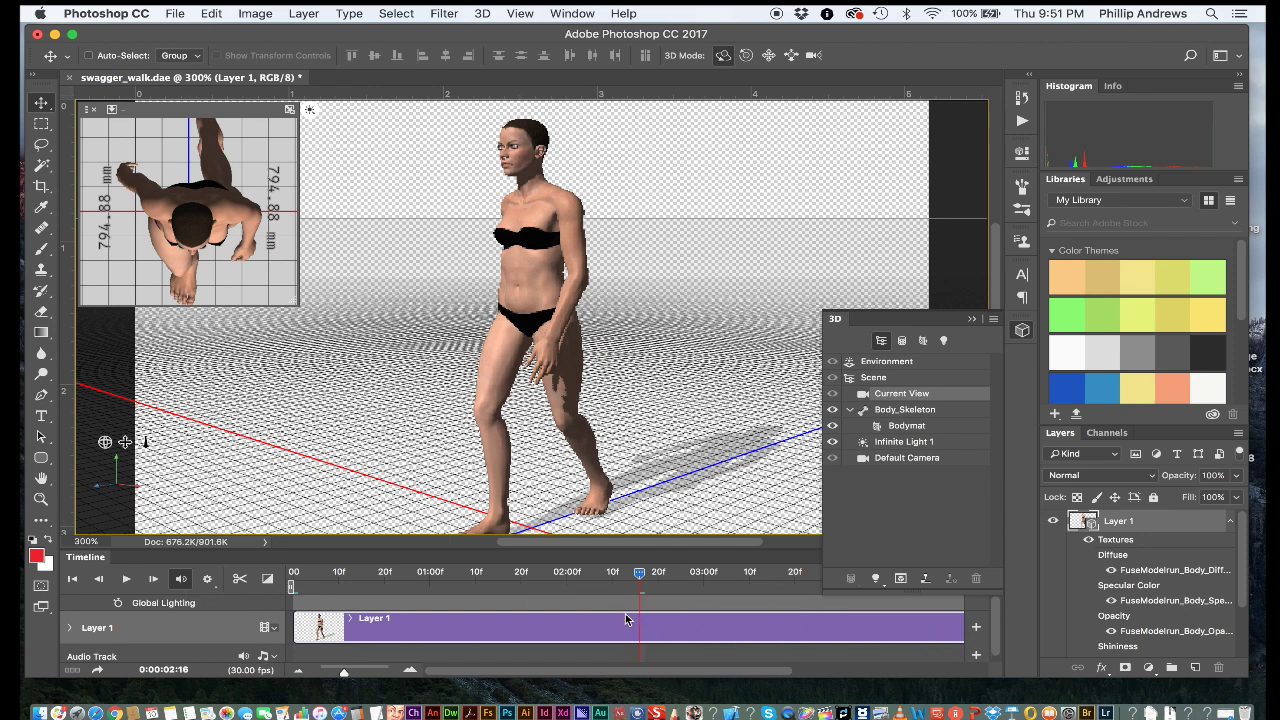
# Trim the Layer 1 clip to end at 02:24 and play the shortened walk.
pyautogui.moveTo(641, 578); pyautogui.dragTo(666, 598)
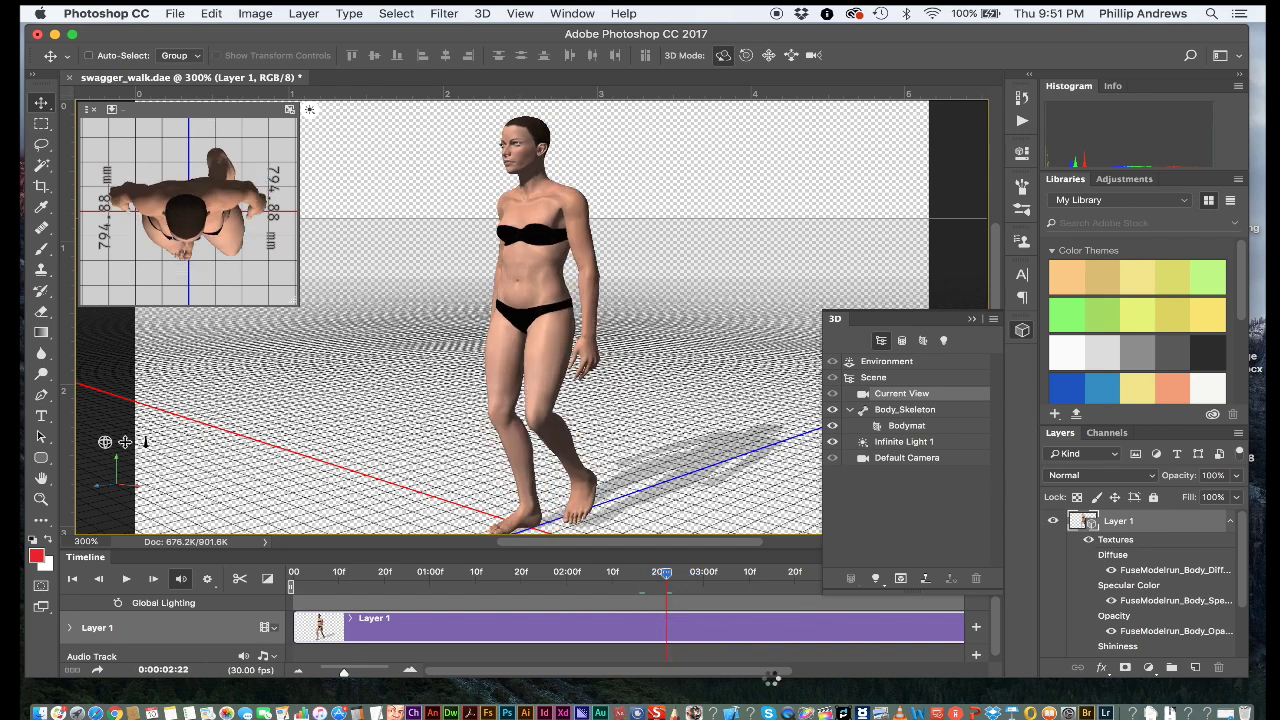
pyautogui.hscroll(3, 772, 679)
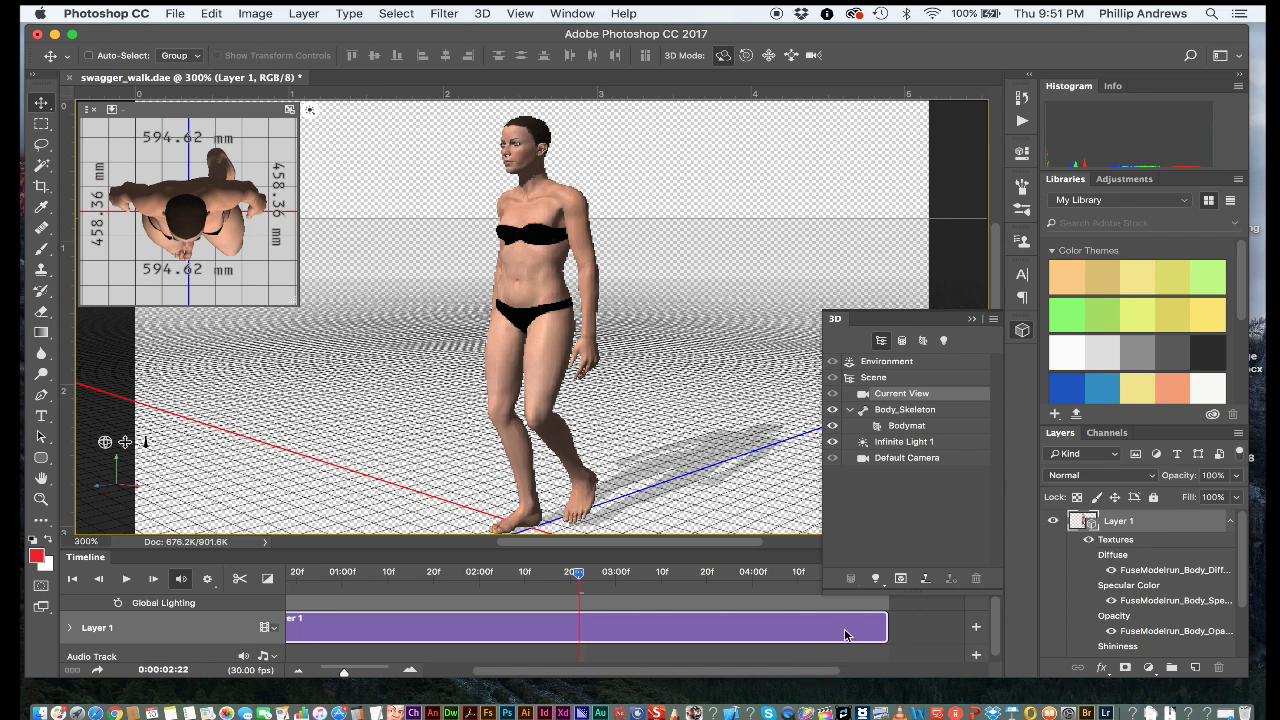
pyautogui.moveTo(884, 624); pyautogui.dragTo(578, 627)
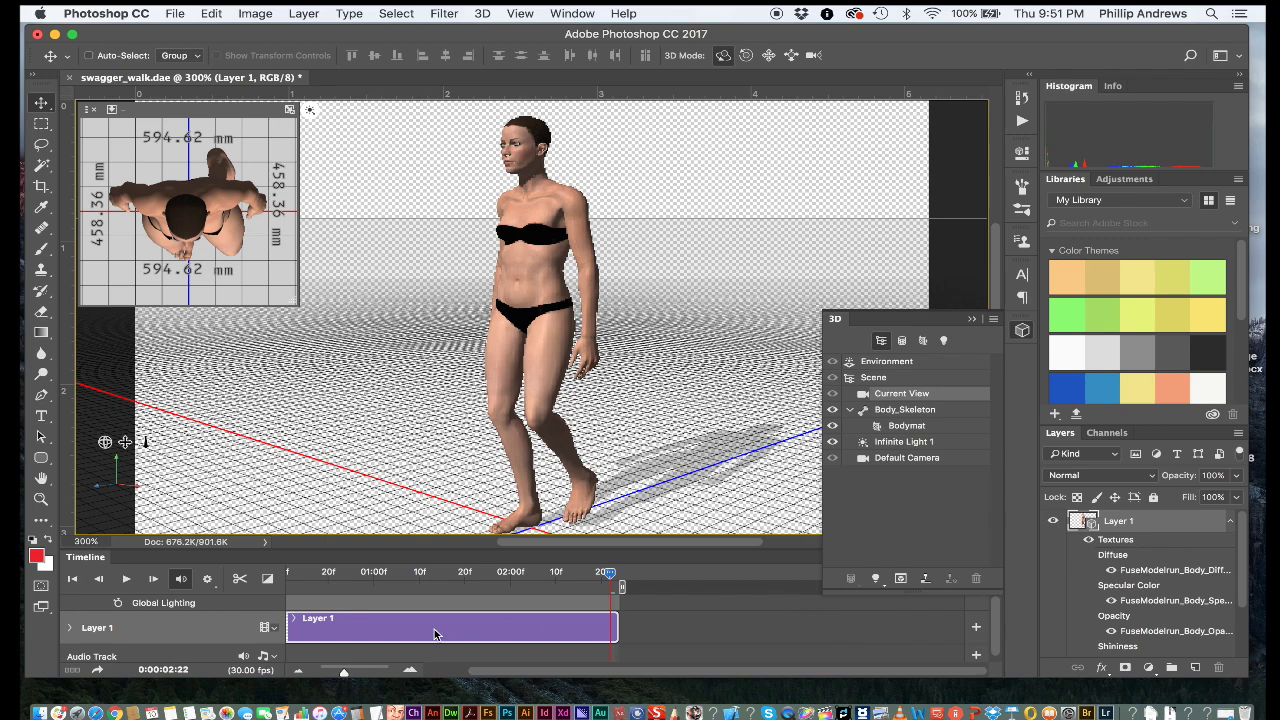
pyautogui.click(126, 579)
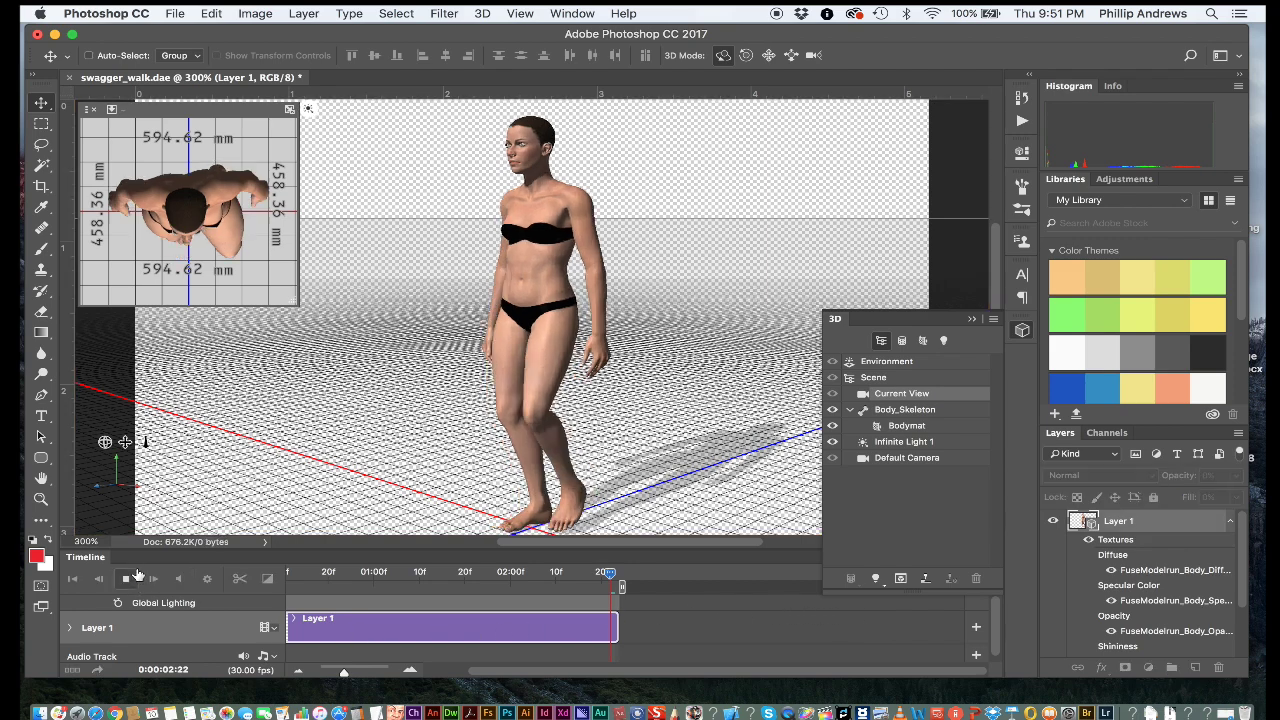